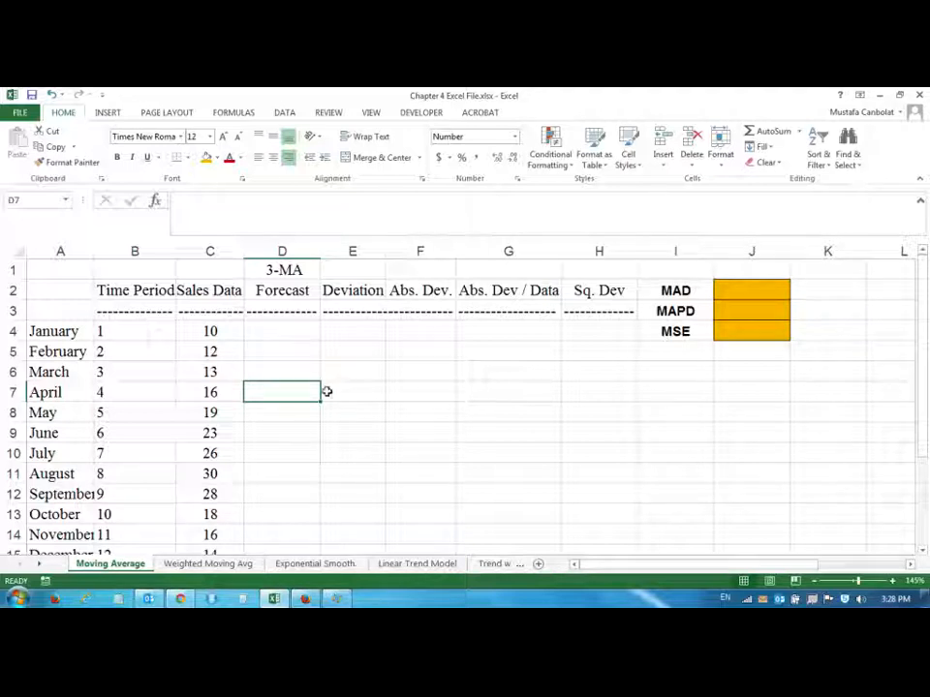
# Step: Examine the monthly sales data and the empty 3-MA forecast column on the Moving Average sheet
pyautogui.scroll(-1, 326, 390)
pyautogui.scroll(1, 290, 366)
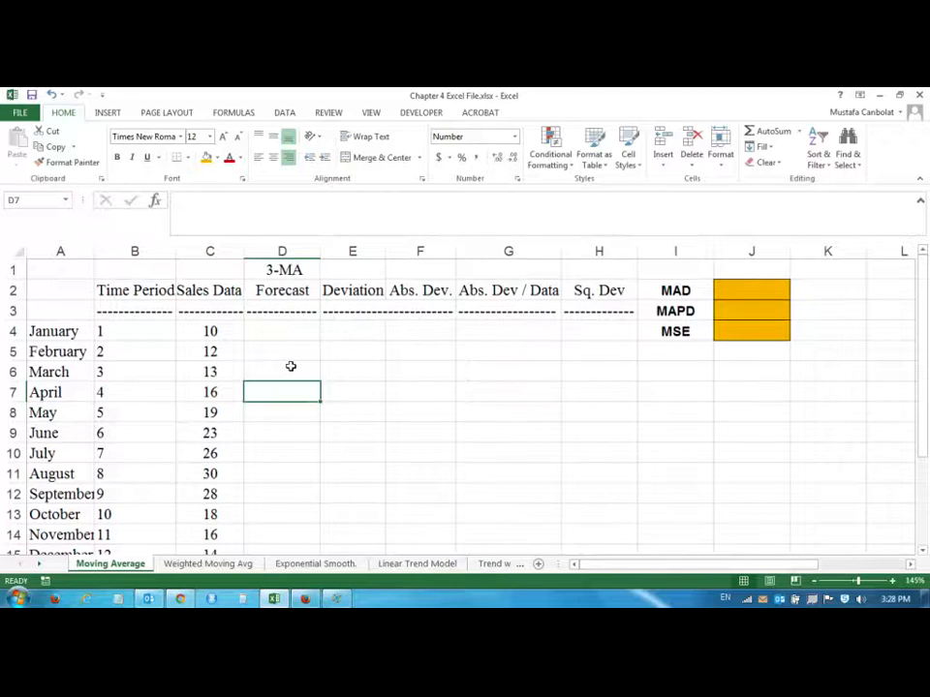
pyautogui.scroll(-2, 301, 356)
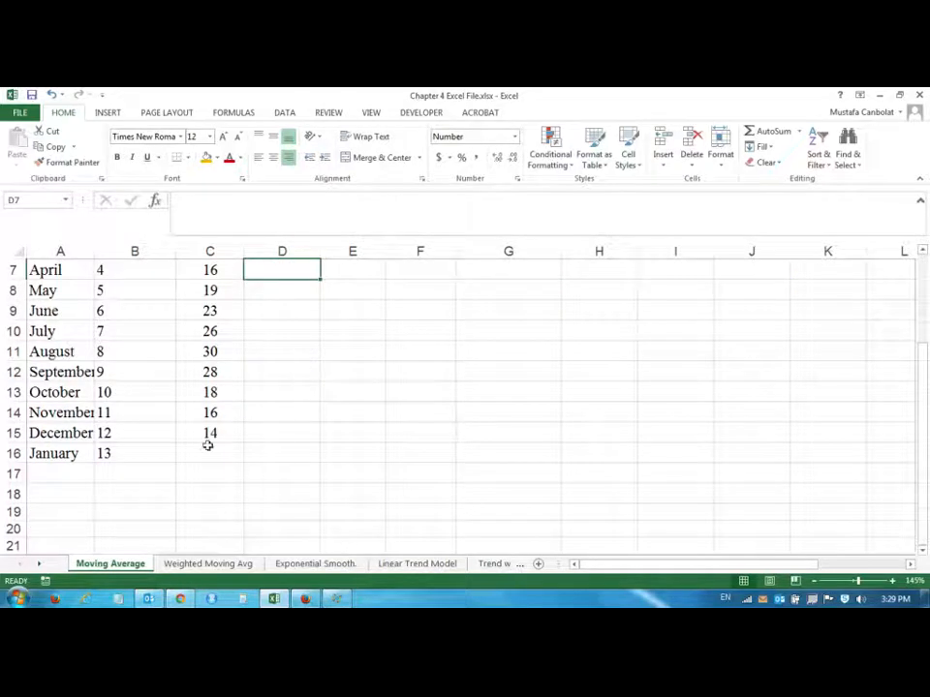
pyautogui.click(282, 455)
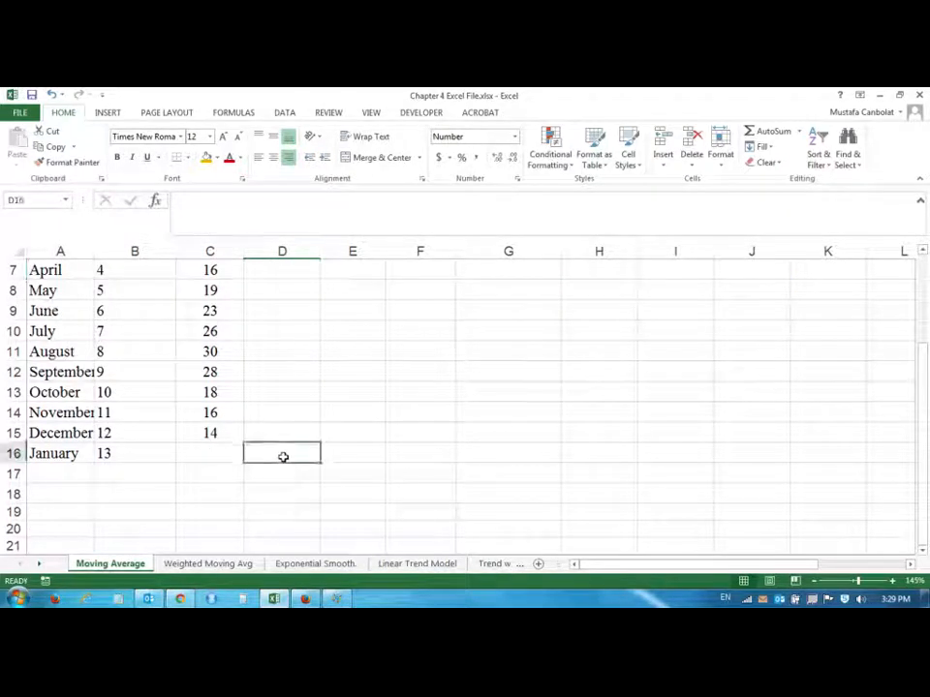
pyautogui.scroll(2, 283, 457)
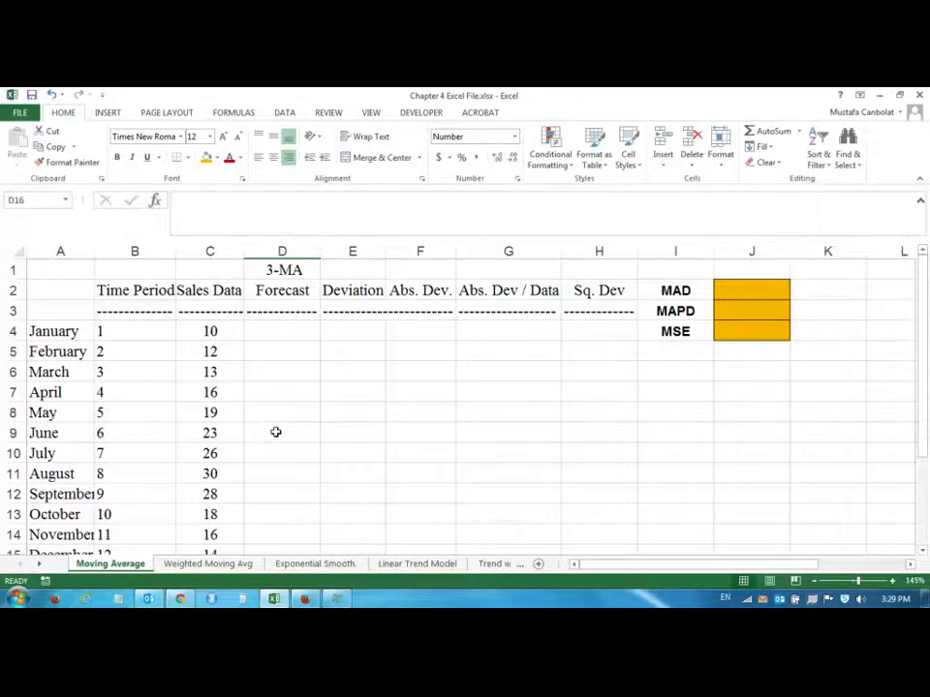
pyautogui.scroll(-2, 276, 432)
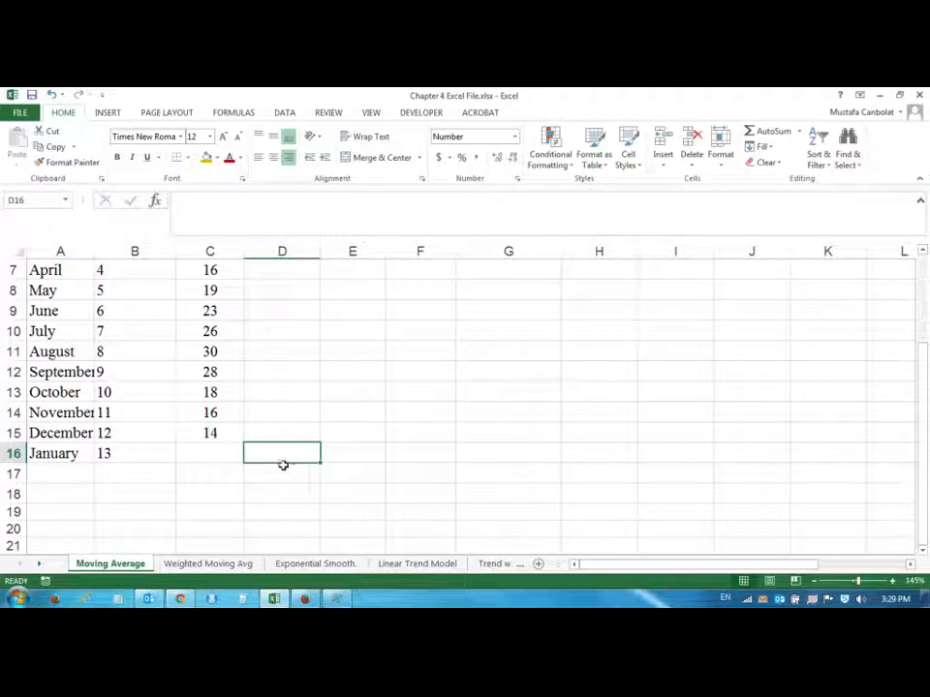
pyautogui.scroll(2, 242, 436)
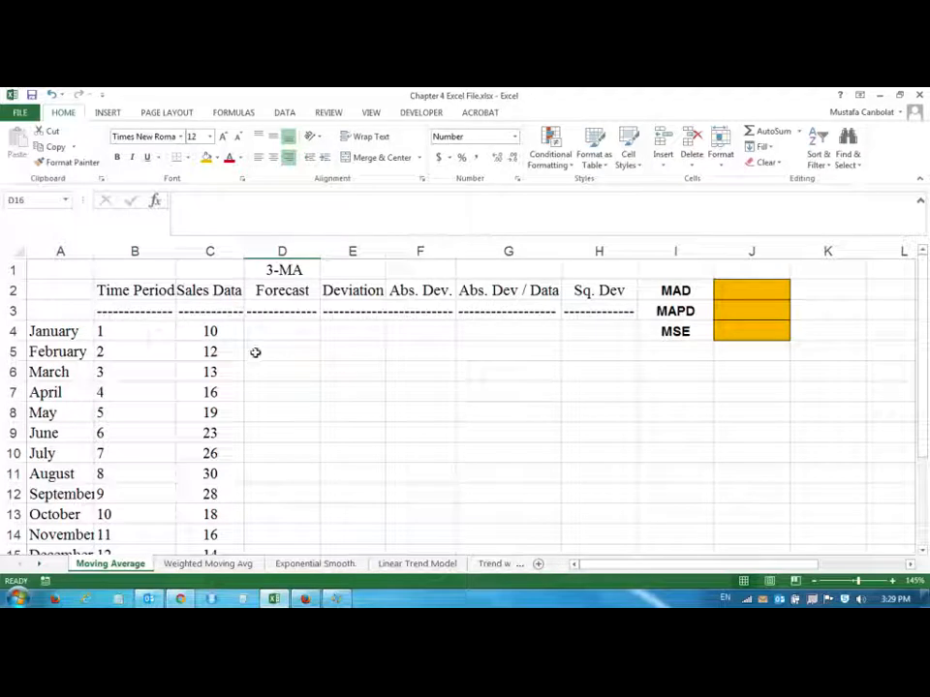
pyautogui.scroll(-2, 249, 353)
pyautogui.scroll(2, 182, 430)
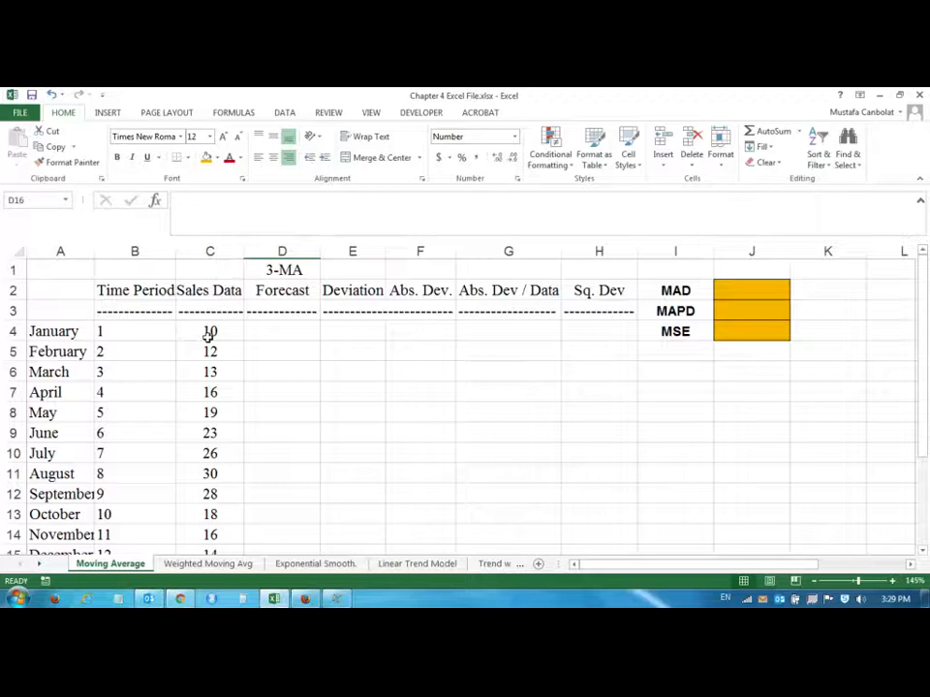
pyautogui.scroll(-4, 208, 339)
pyautogui.scroll(4, 236, 347)
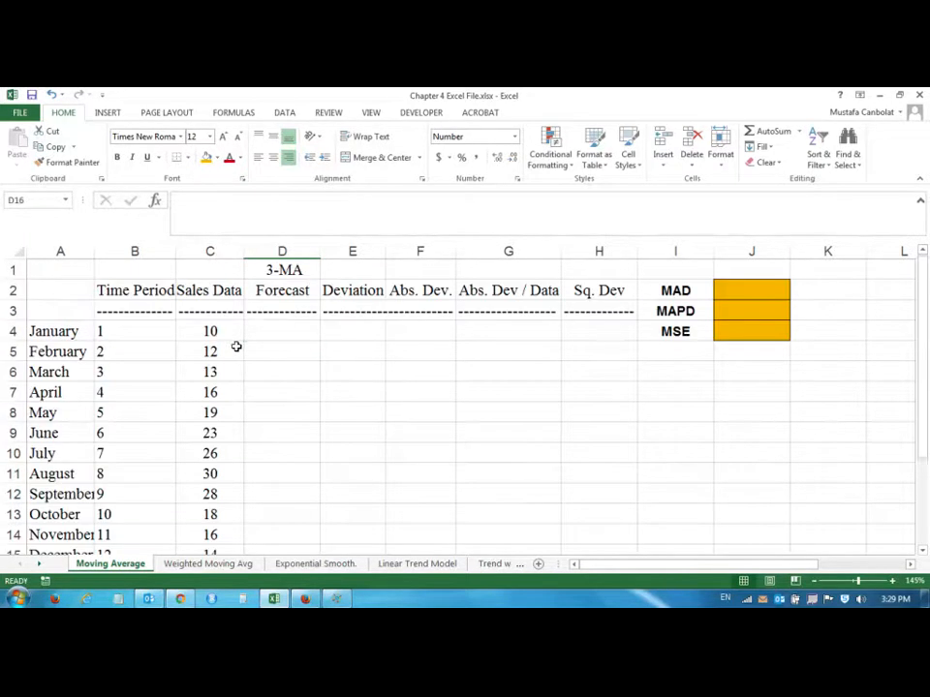
pyautogui.click(258, 269)
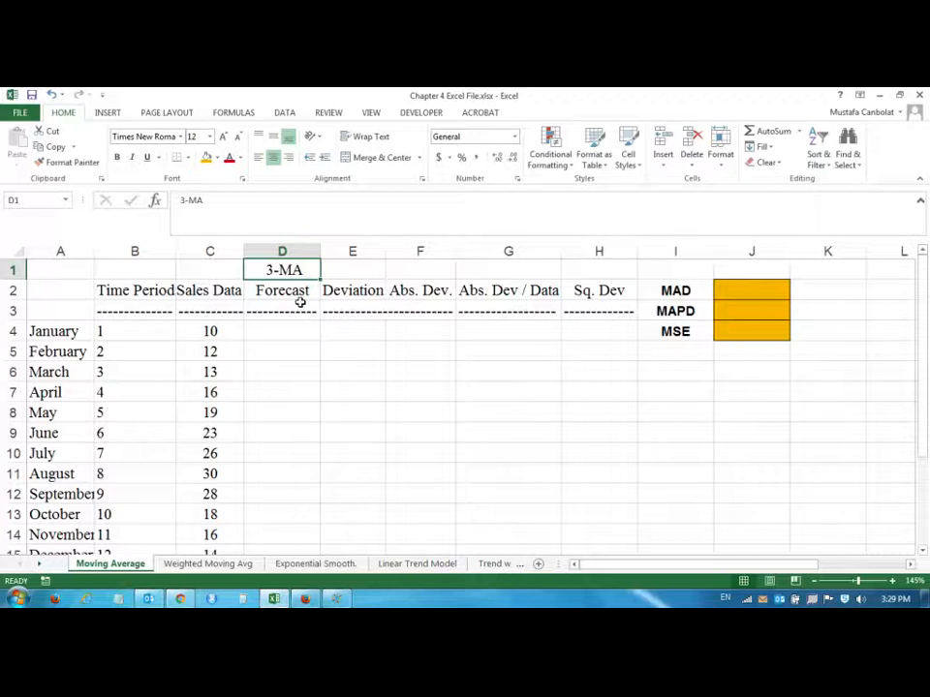
# Step: Enter =AVERAGE(C13:C15) in D16 as the three-month moving average forecast for January, period 13
pyautogui.scroll(-3, 301, 386)
pyautogui.click(281, 390)
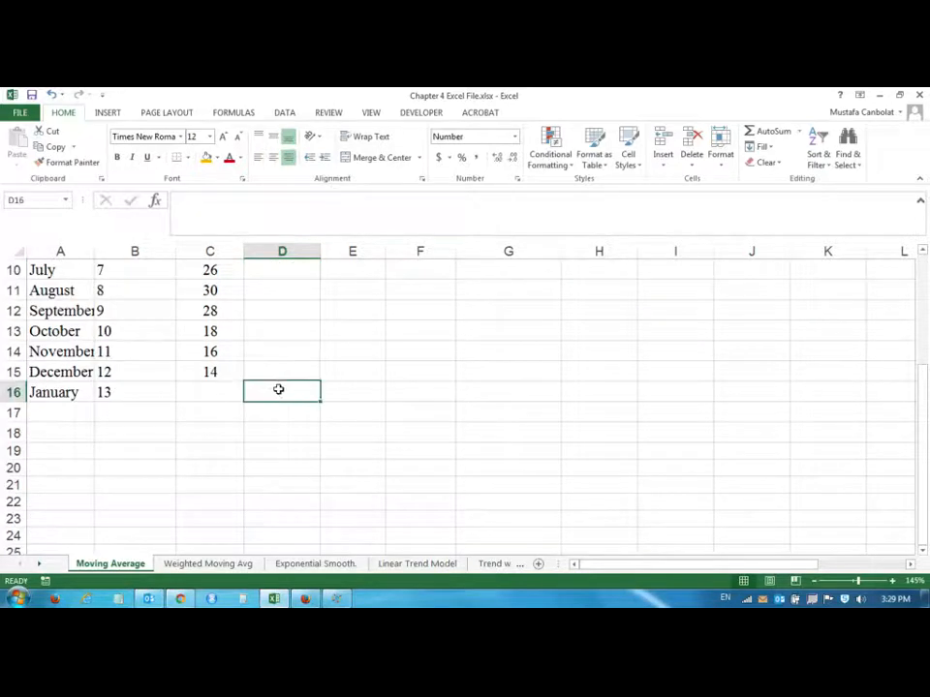
pyautogui.scroll(3, 294, 390)
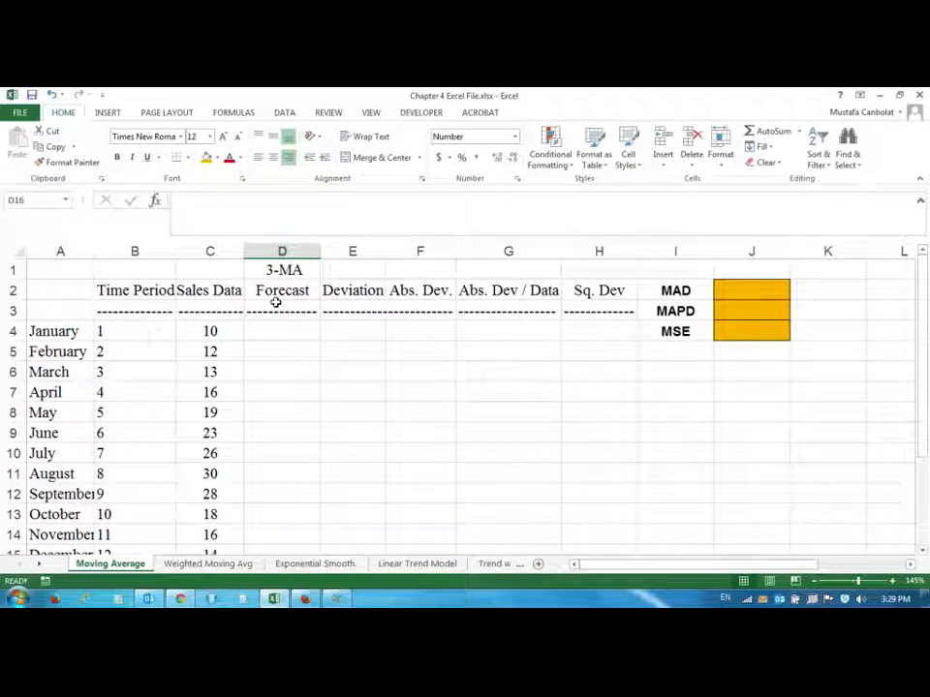
pyautogui.scroll(-3, 266, 325)
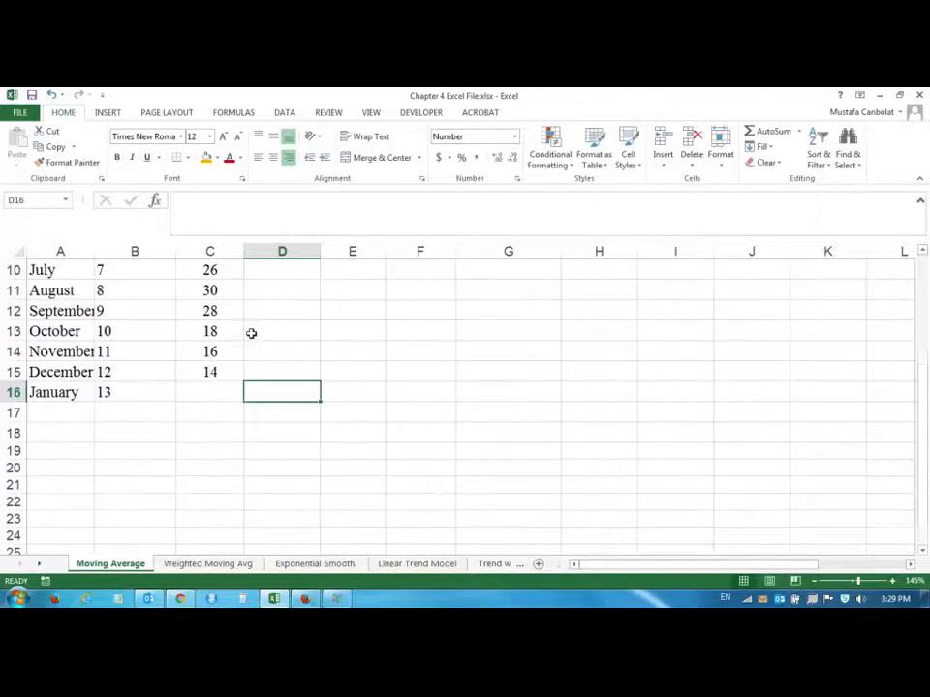
pyautogui.write('=')
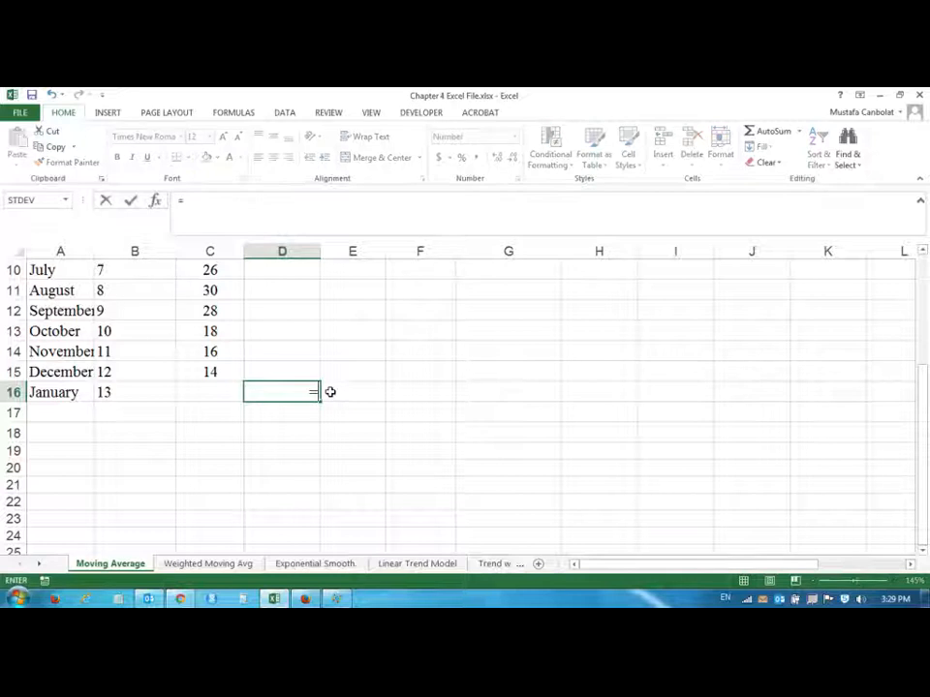
pyautogui.write('AVERAGE(')
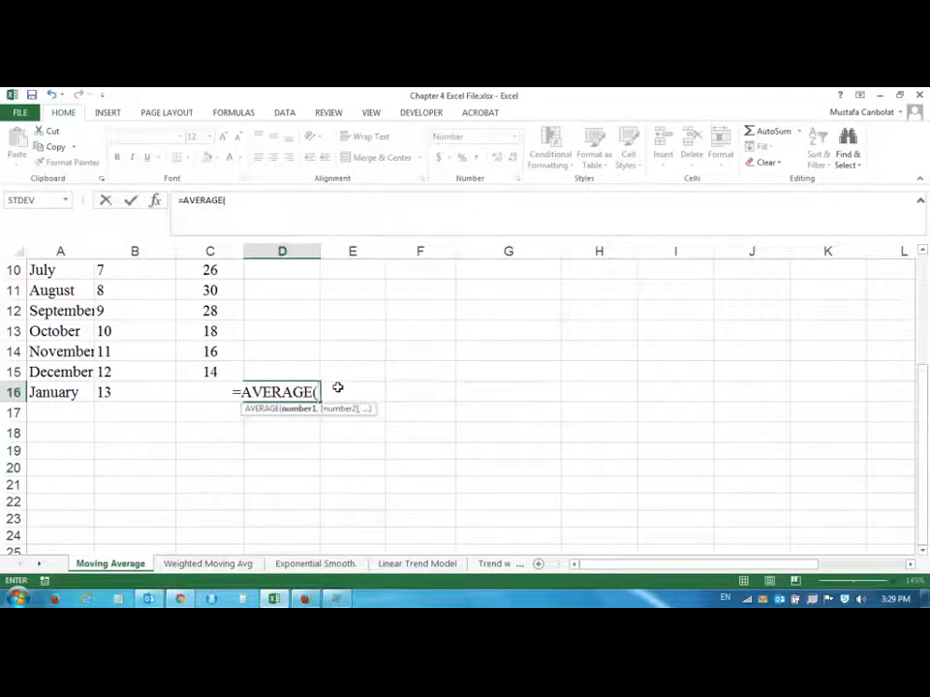
pyautogui.moveTo(205, 371); pyautogui.dragTo(207, 332)
pyautogui.write(')')
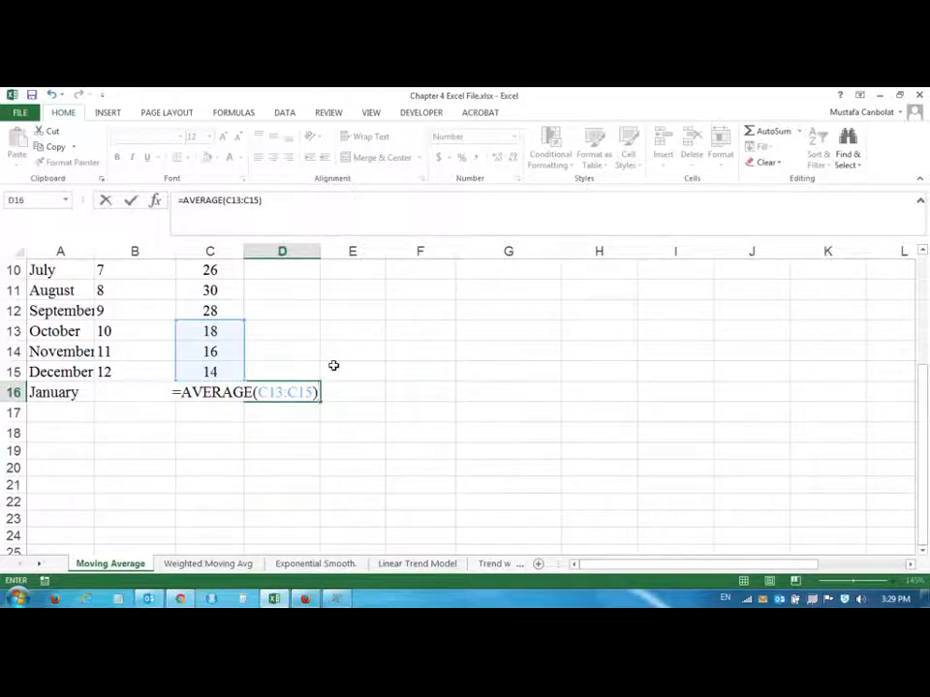
pyautogui.press('Return')
pyautogui.click(301, 388)
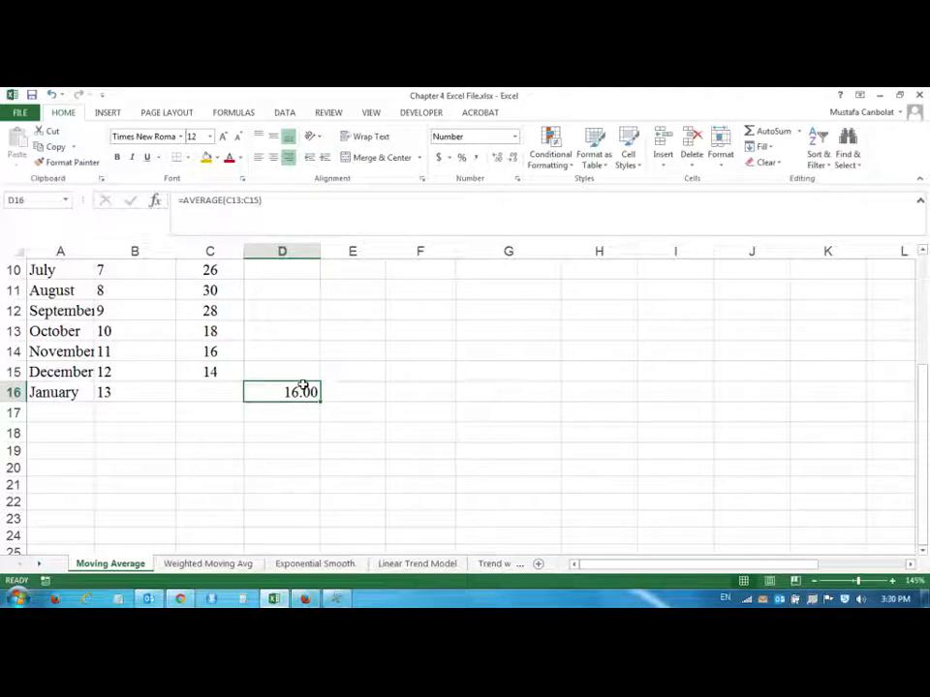
# Step: Review the period 13 forecast alongside the earlier sales data and the MAD, MAPD and MSE result cells
pyautogui.scroll(3, 310, 376)
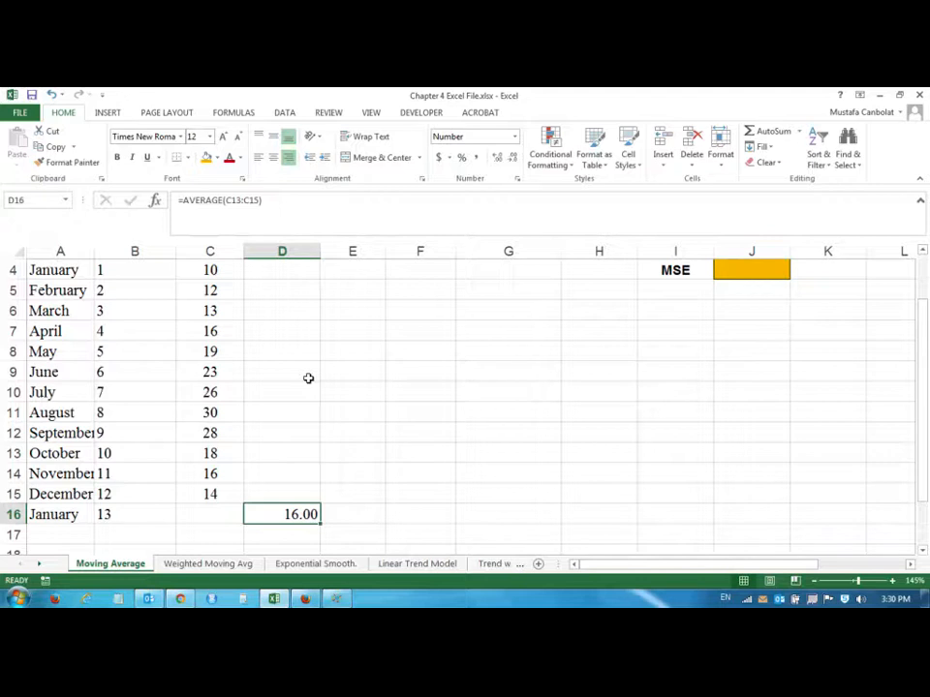
pyautogui.scroll(-2, 283, 362)
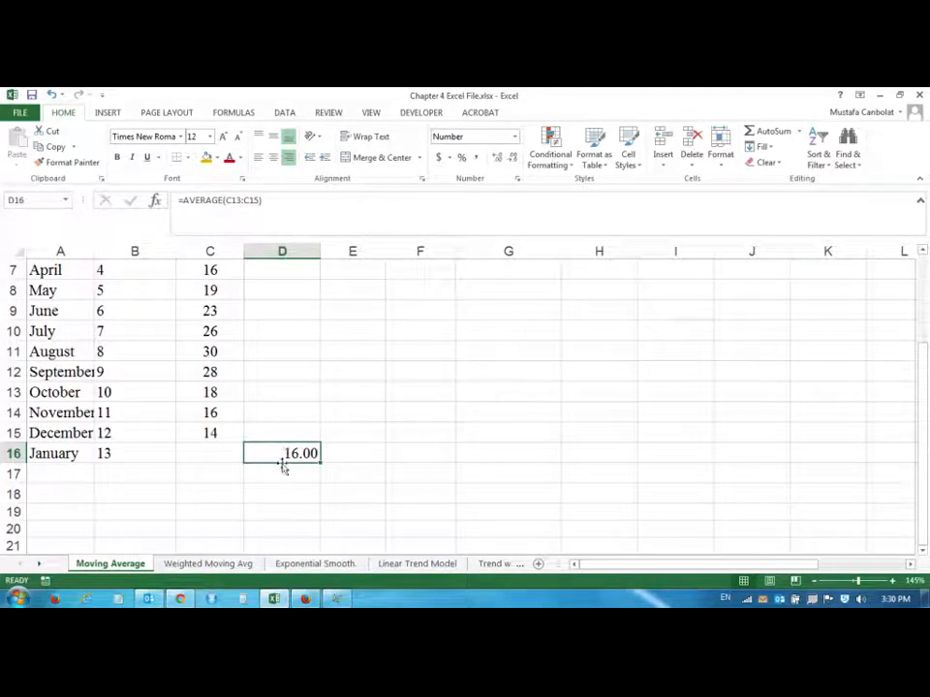
pyautogui.scroll(2, 265, 451)
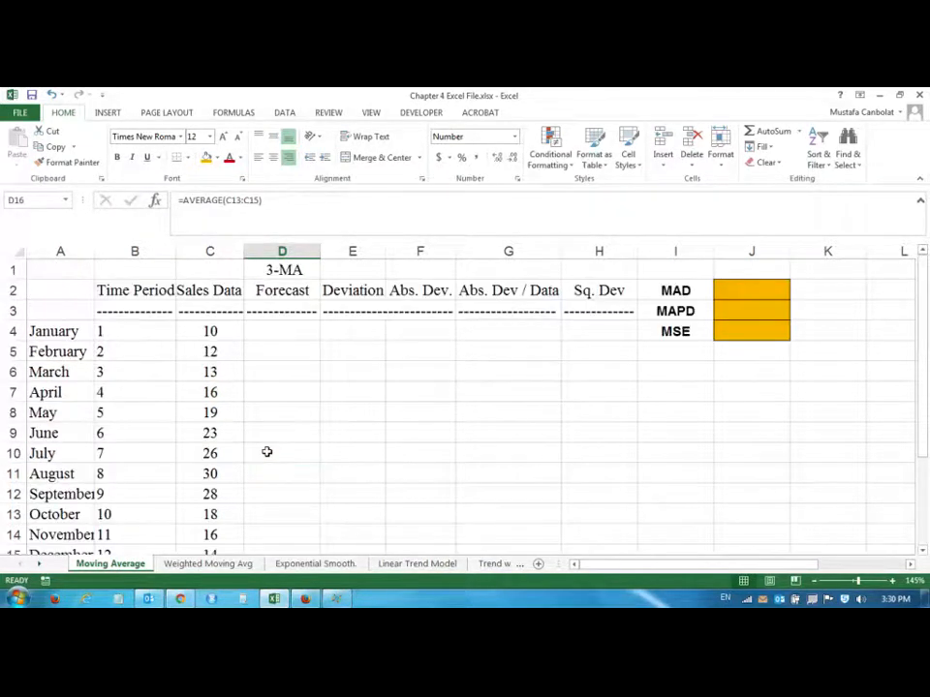
pyautogui.scroll(-2, 266, 452)
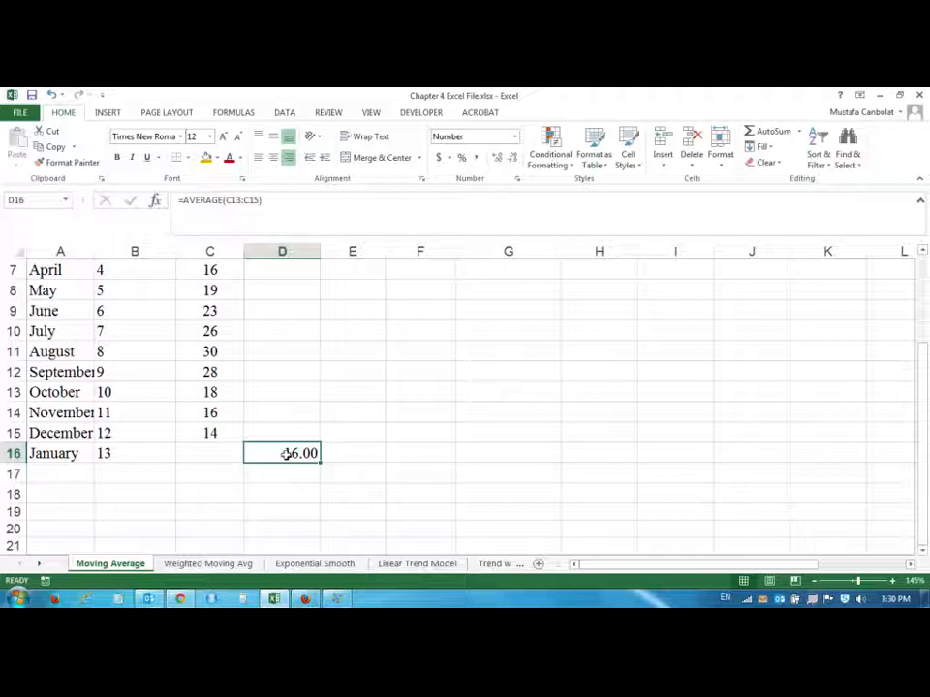
pyautogui.scroll(2, 287, 453)
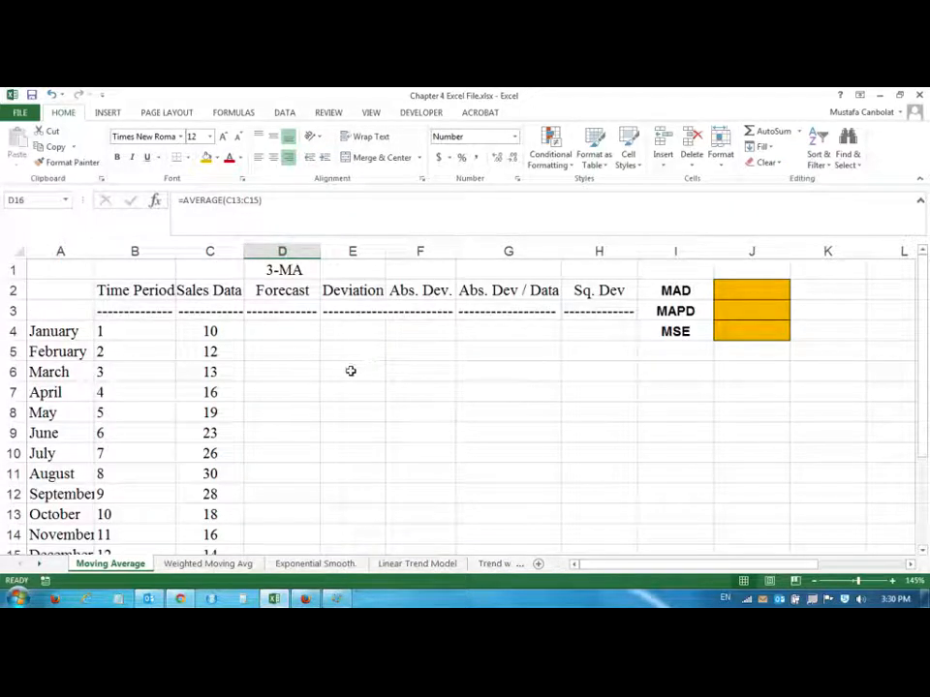
pyautogui.click(730, 289)
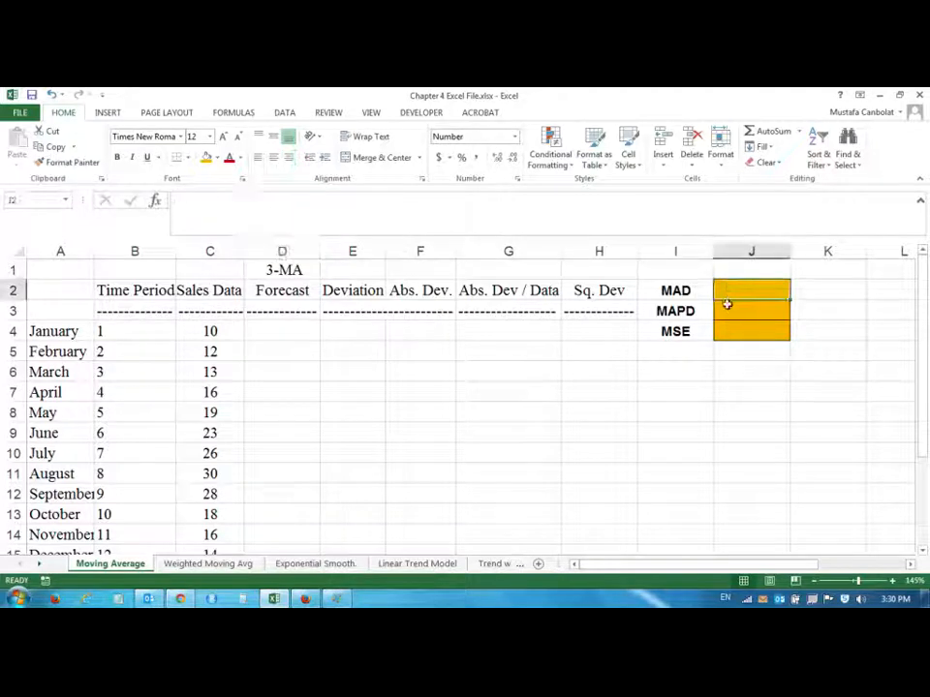
pyautogui.click(734, 334)
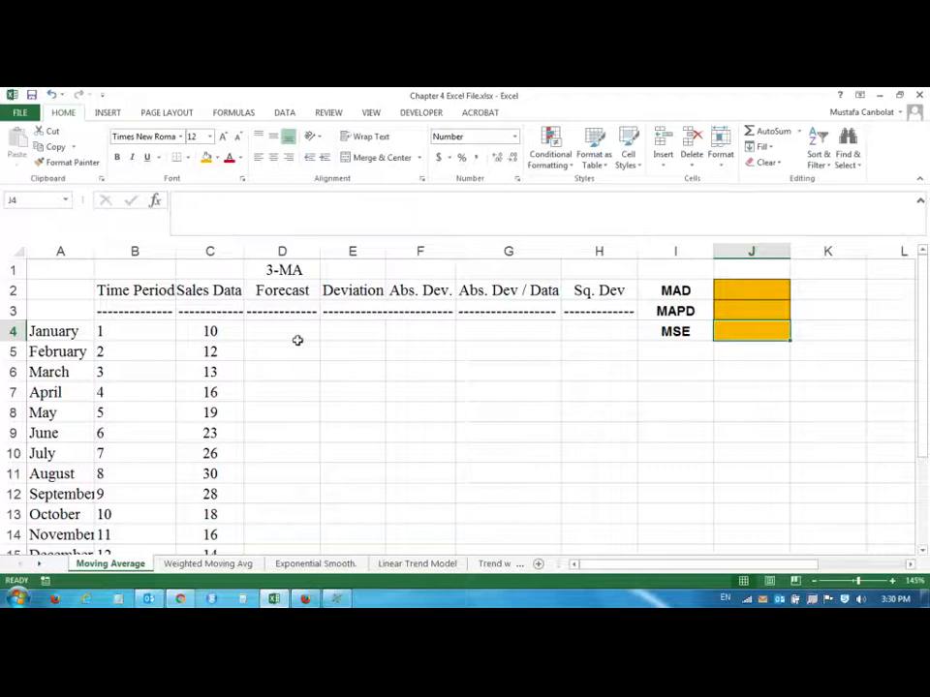
# Step: Fill the moving average formula from D16 upward to D7, covering the April through December forecasts
pyautogui.scroll(-2, 315, 405)
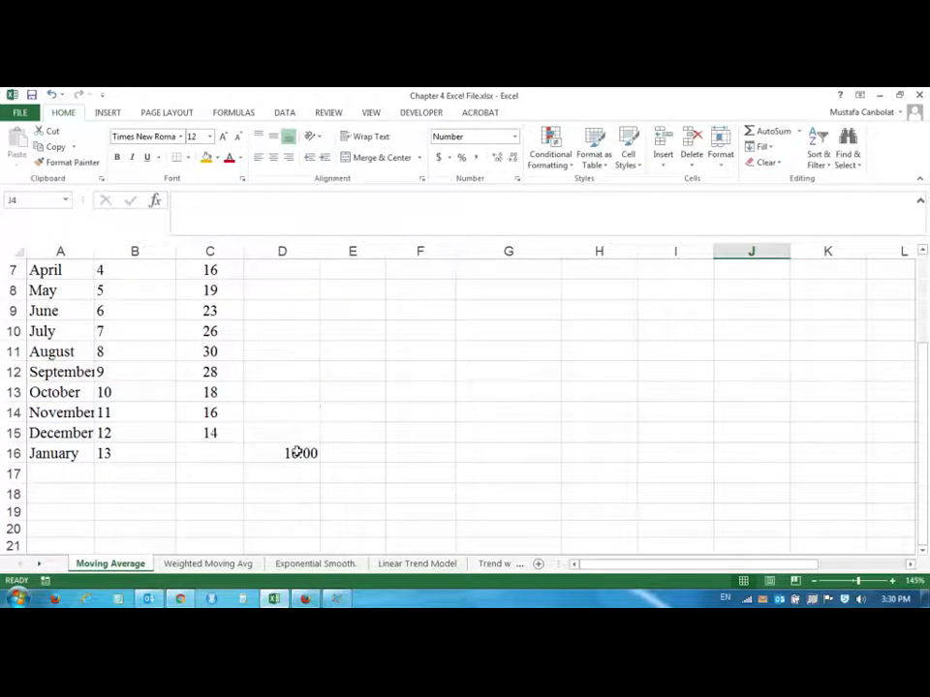
pyautogui.click(297, 451)
pyautogui.scroll(1, 303, 434)
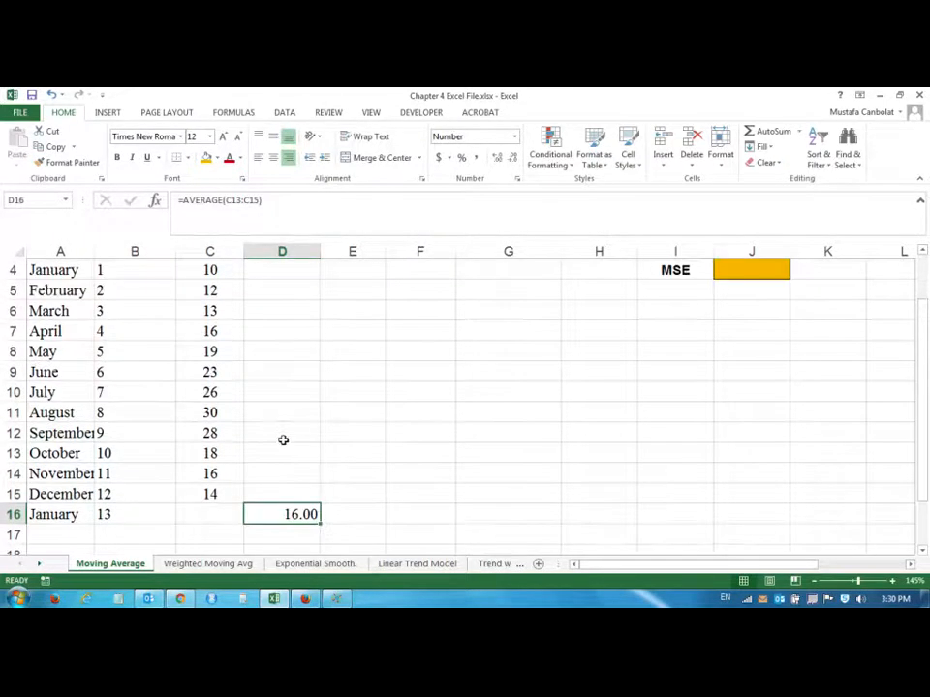
pyautogui.scroll(1, 278, 431)
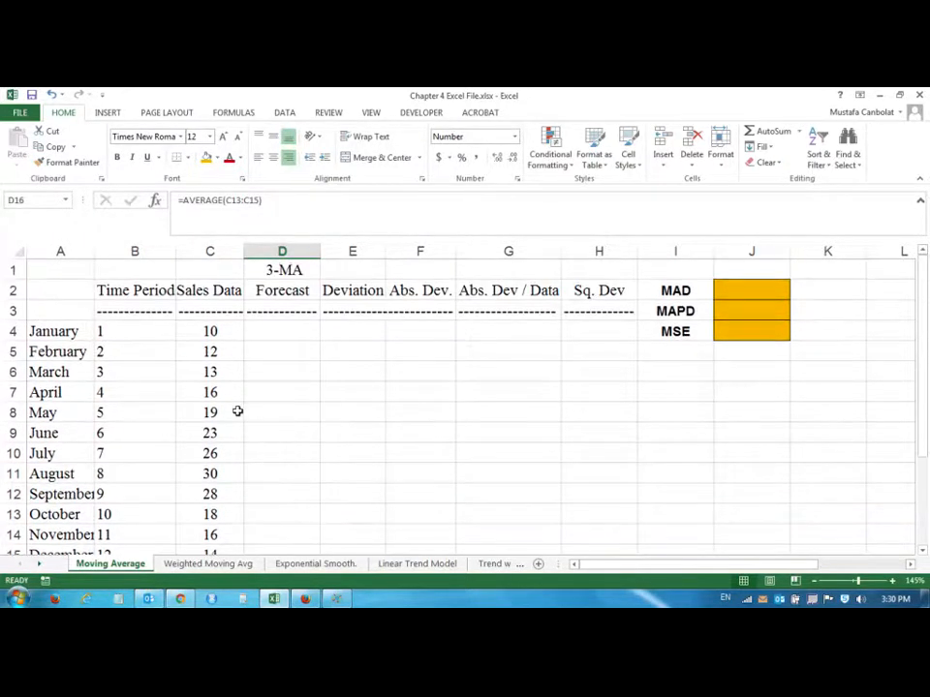
pyautogui.scroll(-2, 242, 407)
pyautogui.scroll(2, 291, 383)
pyautogui.scroll(-2, 290, 402)
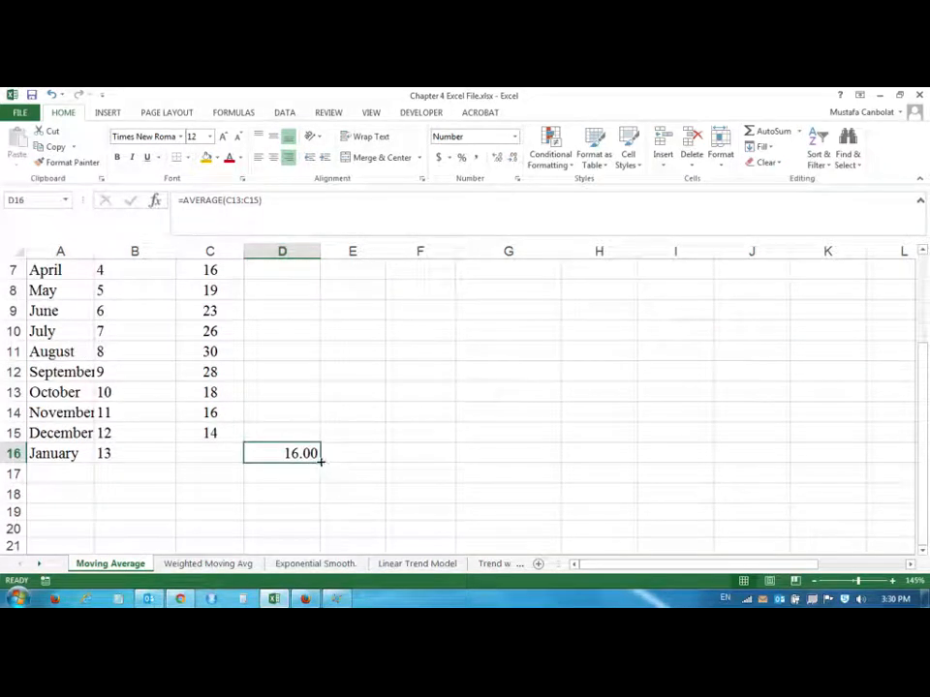
pyautogui.moveTo(319, 463); pyautogui.dragTo(281, 392)
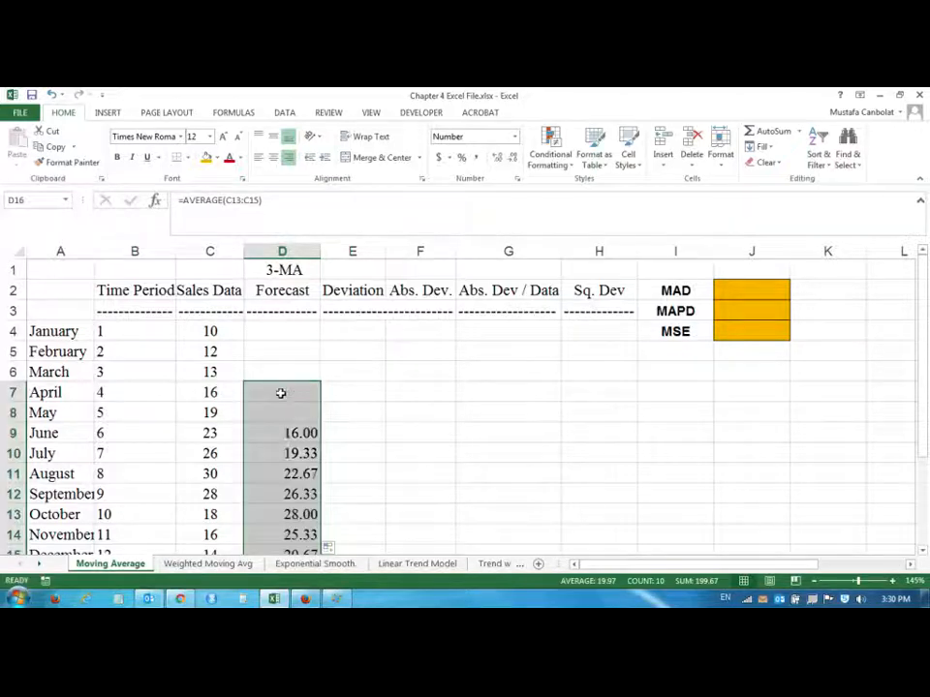
# Step: Inspect the April forecast formula in D7 and compare its referenced months with the sales data in column C
pyautogui.doubleClick(281, 392)
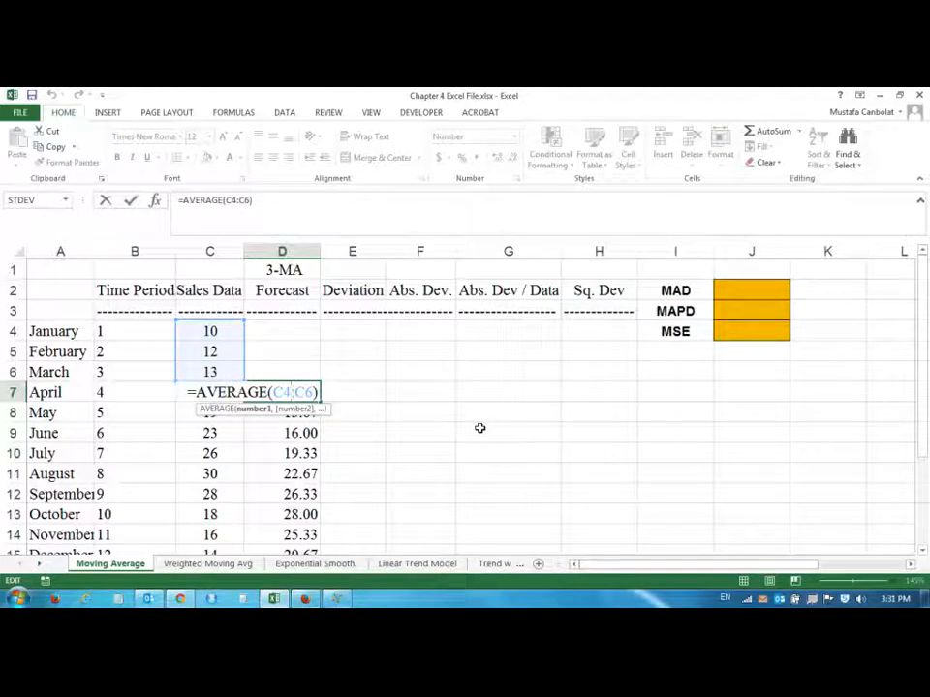
pyautogui.press('Return')
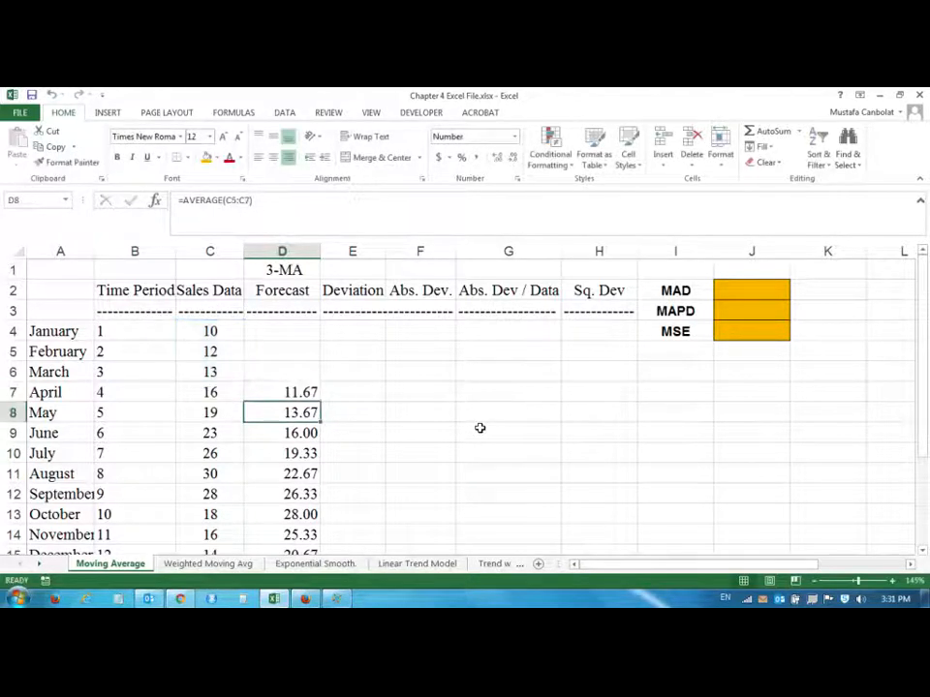
pyautogui.click(305, 392)
pyautogui.click(268, 365)
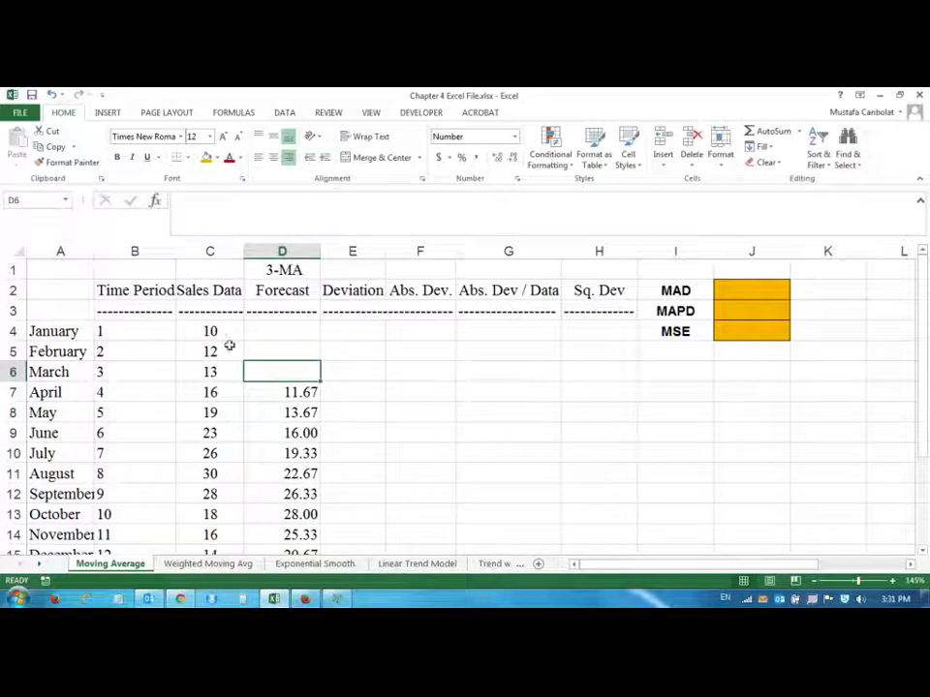
pyautogui.click(274, 393)
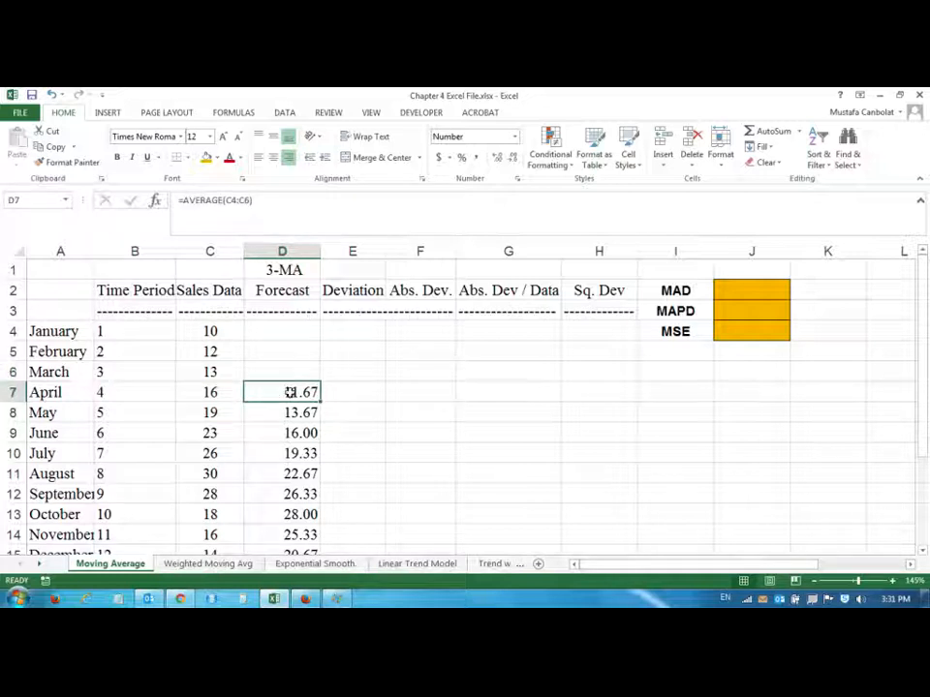
pyautogui.click(193, 392)
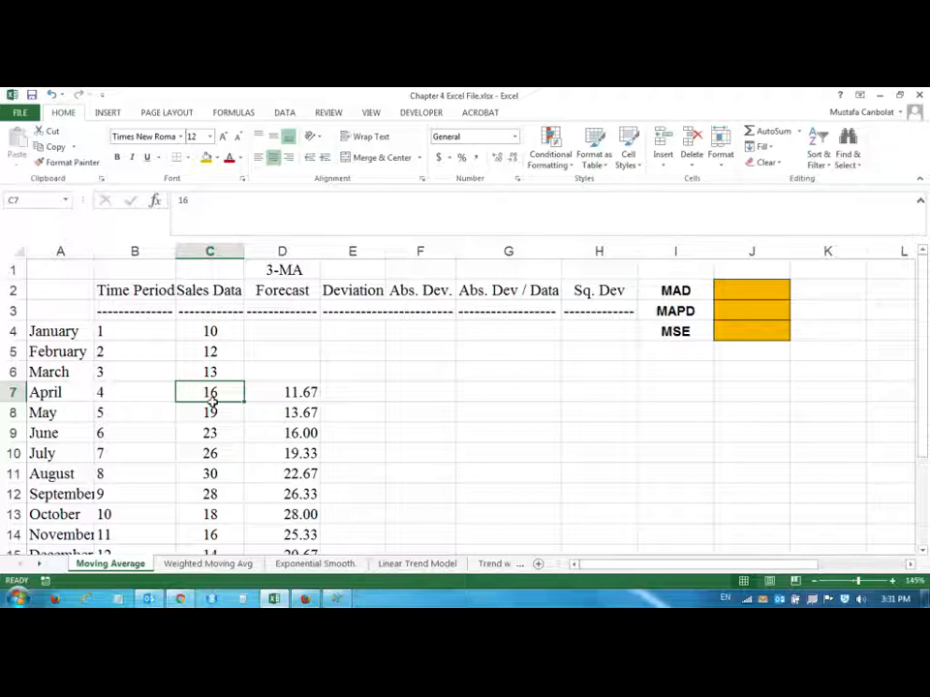
pyautogui.moveTo(211, 399); pyautogui.dragTo(211, 436)
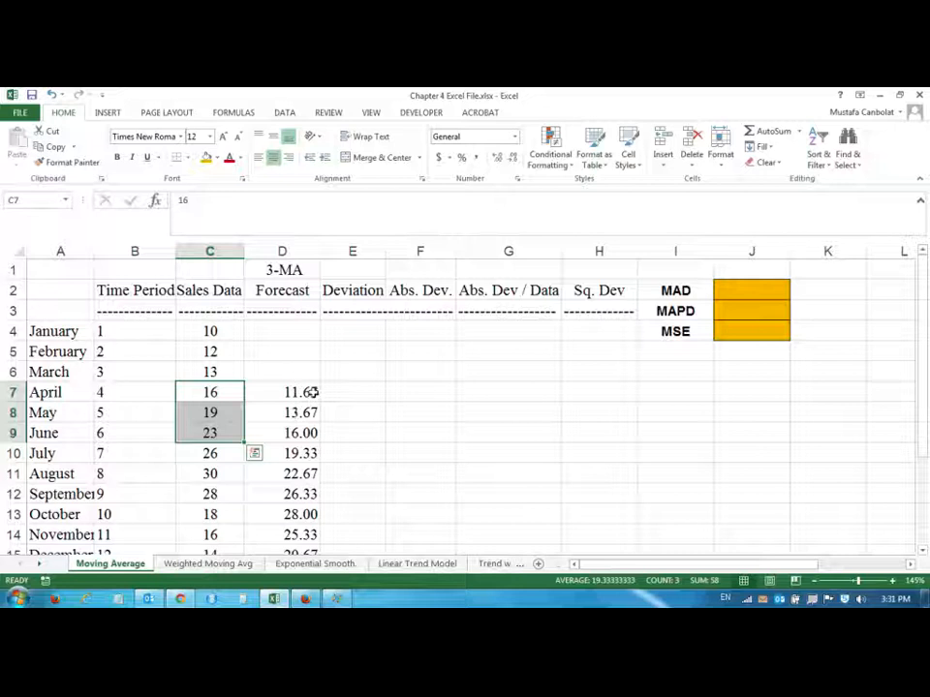
pyautogui.click(303, 392)
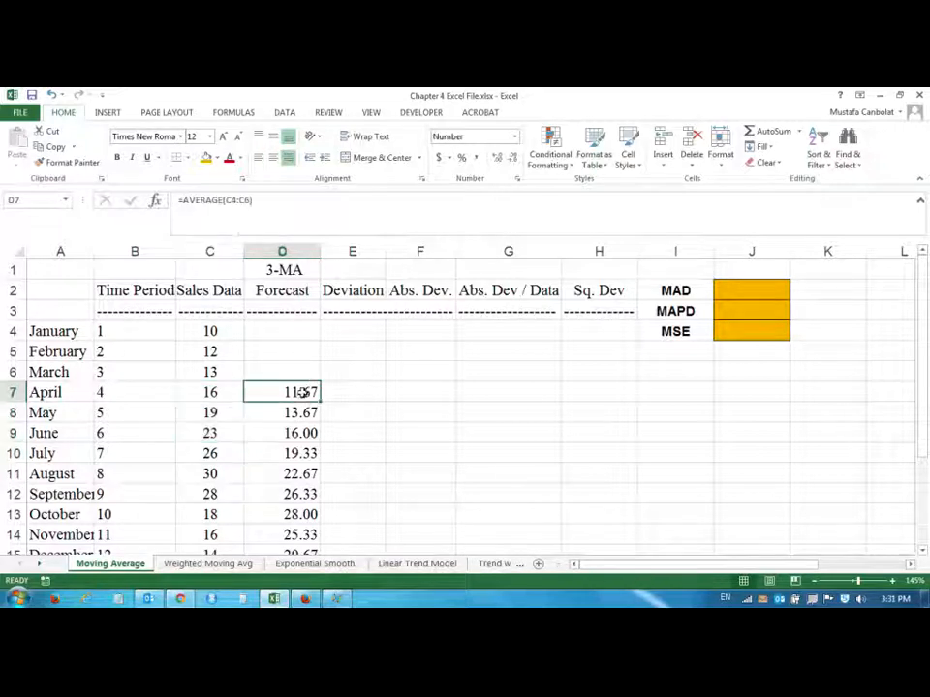
# Step: Enter =C7-D7 in E7 to compute April's deviation between the sales data and the three-month moving average forecast
pyautogui.click(202, 391)
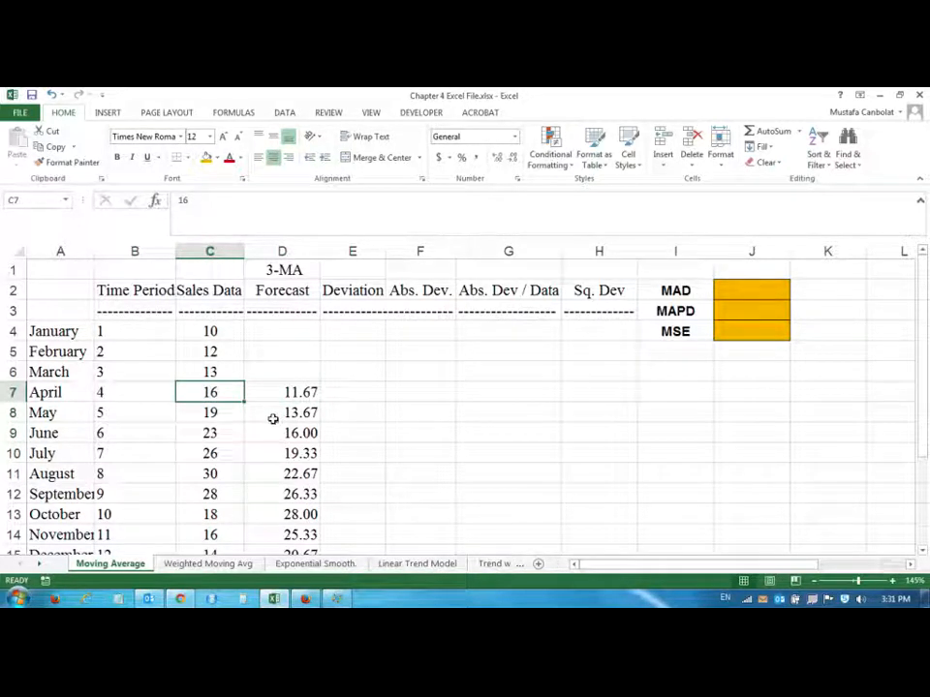
pyautogui.click(212, 413)
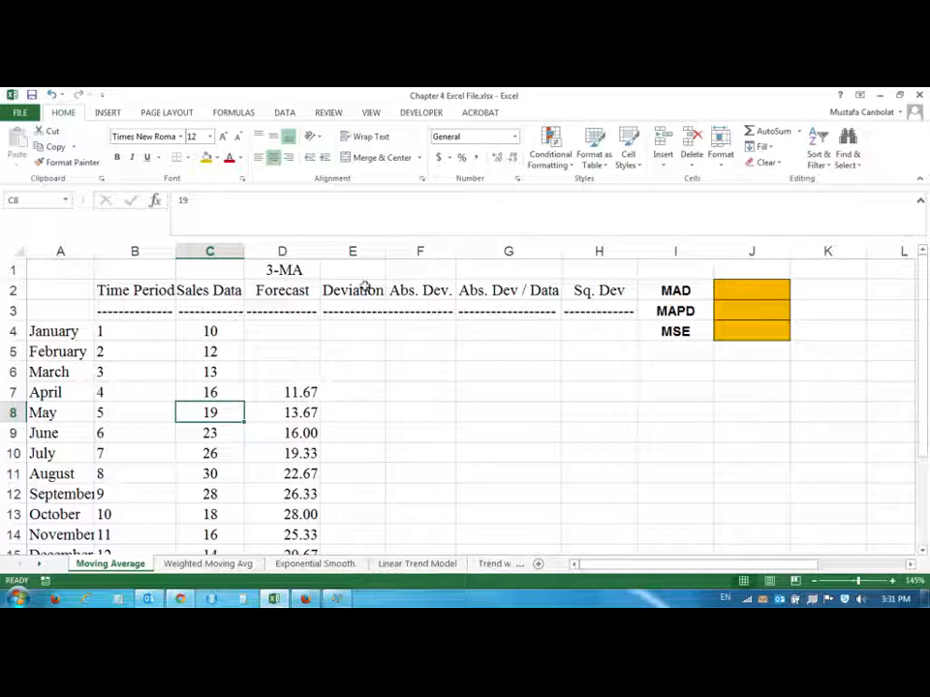
pyautogui.click(342, 392)
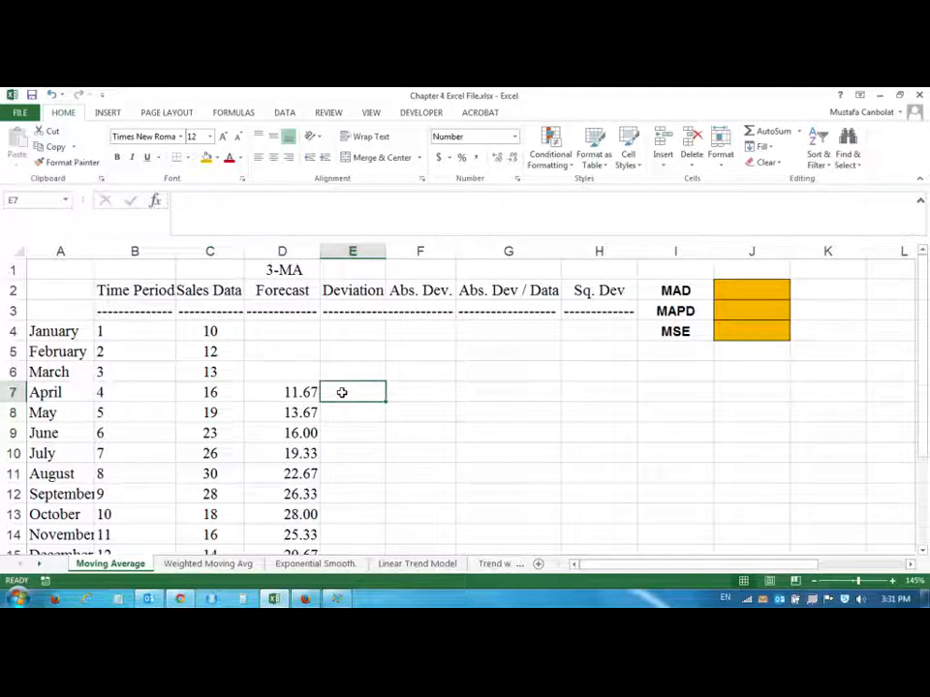
pyautogui.write('=')
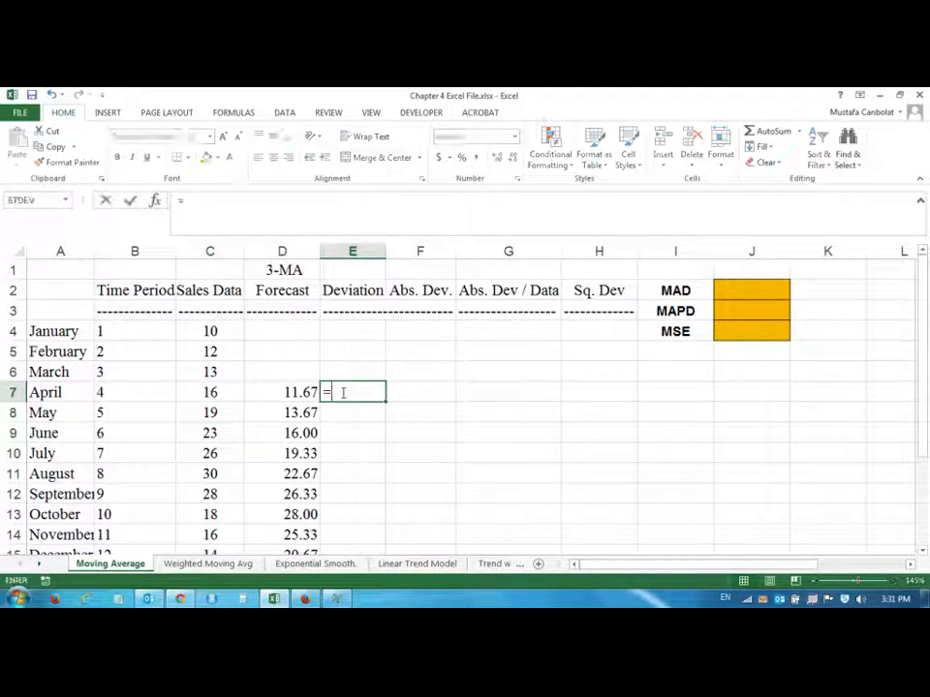
pyautogui.click(218, 393)
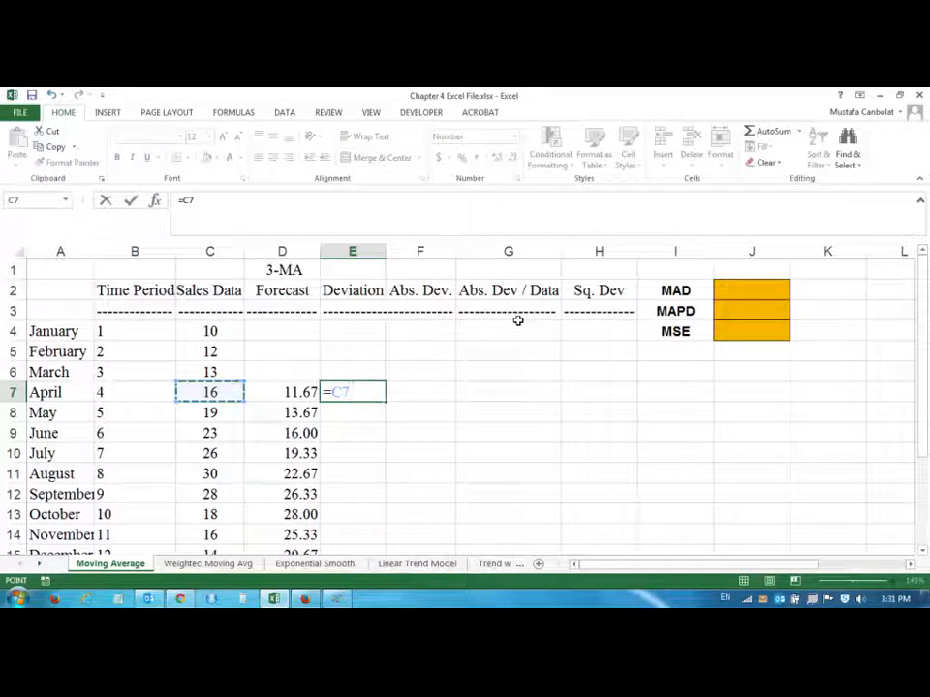
pyautogui.write('-')
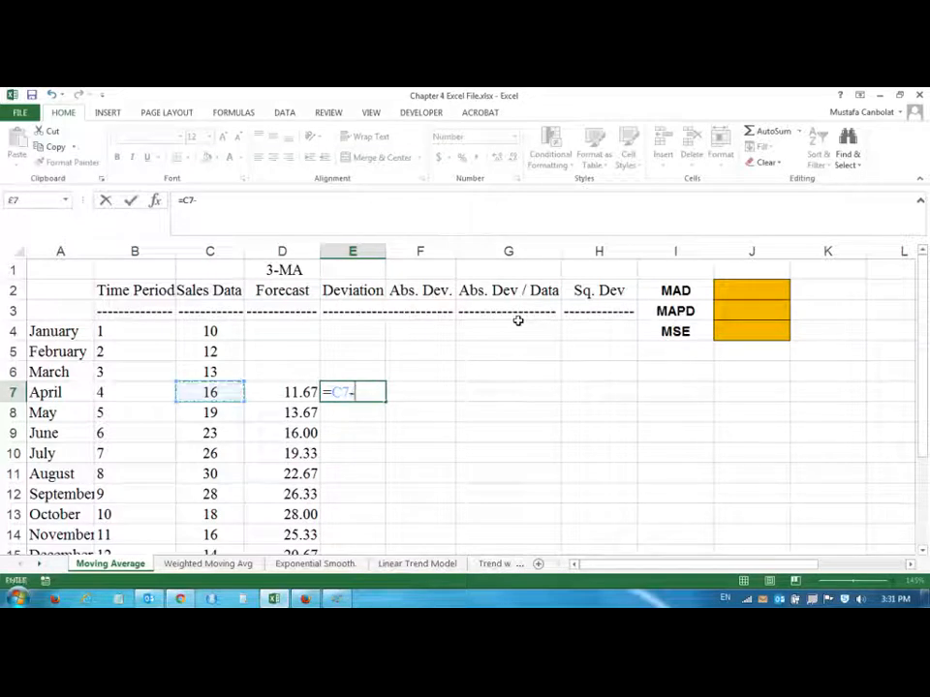
pyautogui.click(279, 389)
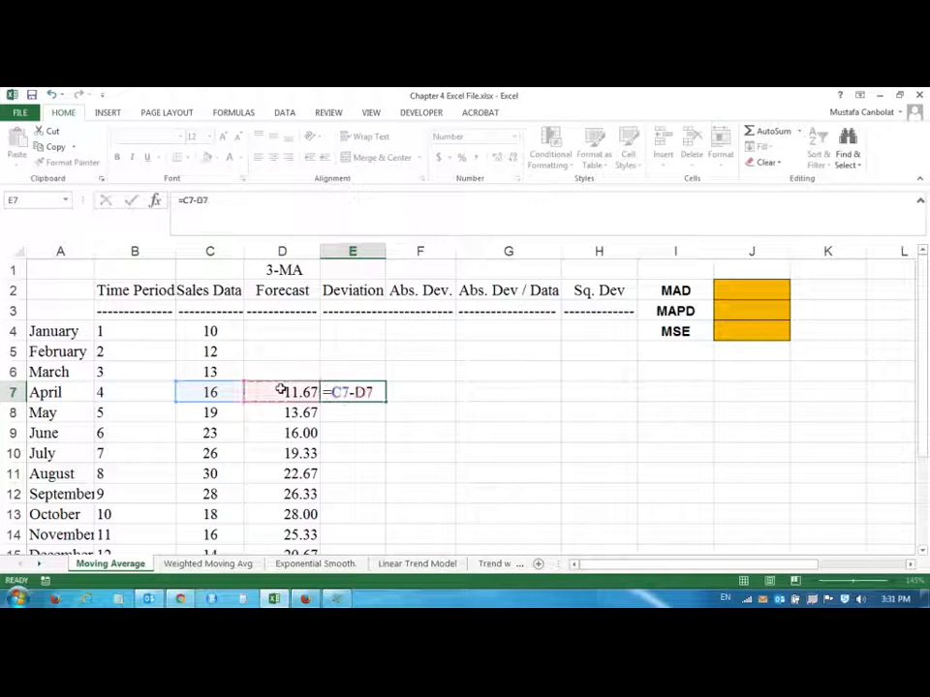
pyautogui.press('Return')
# Step: Fill the deviation formula from E7 down to E15, covering April through December
pyautogui.click(375, 391)
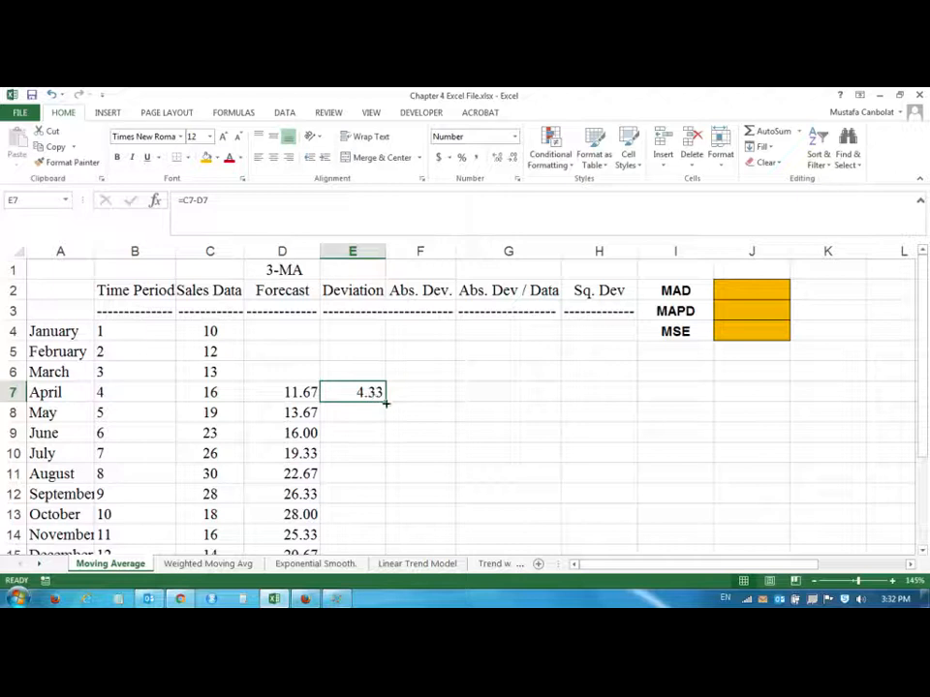
pyautogui.moveTo(385, 402); pyautogui.dragTo(367, 474)
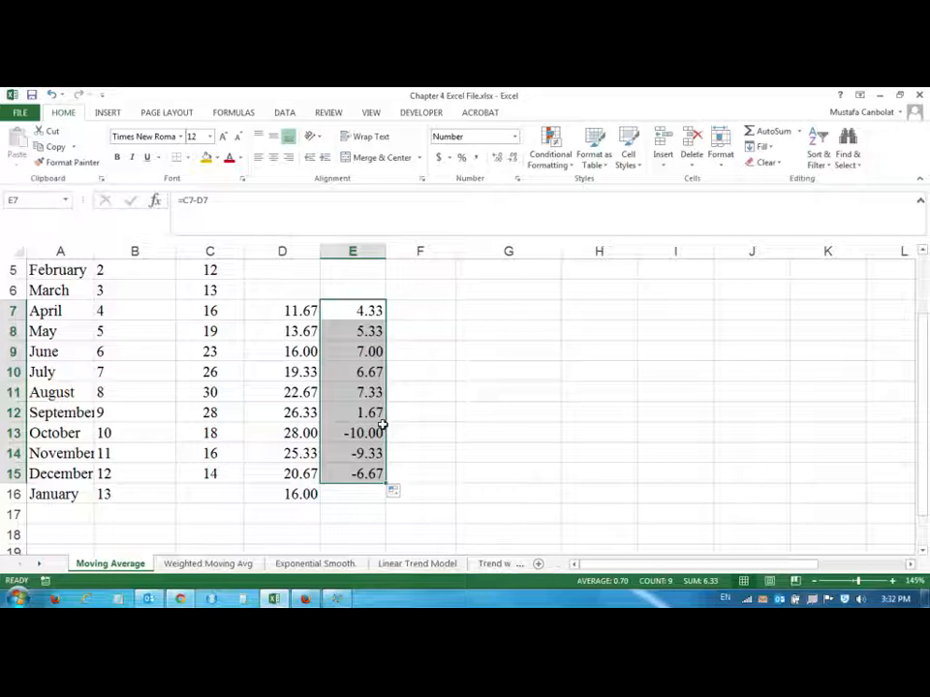
pyautogui.scroll(2, 378, 427)
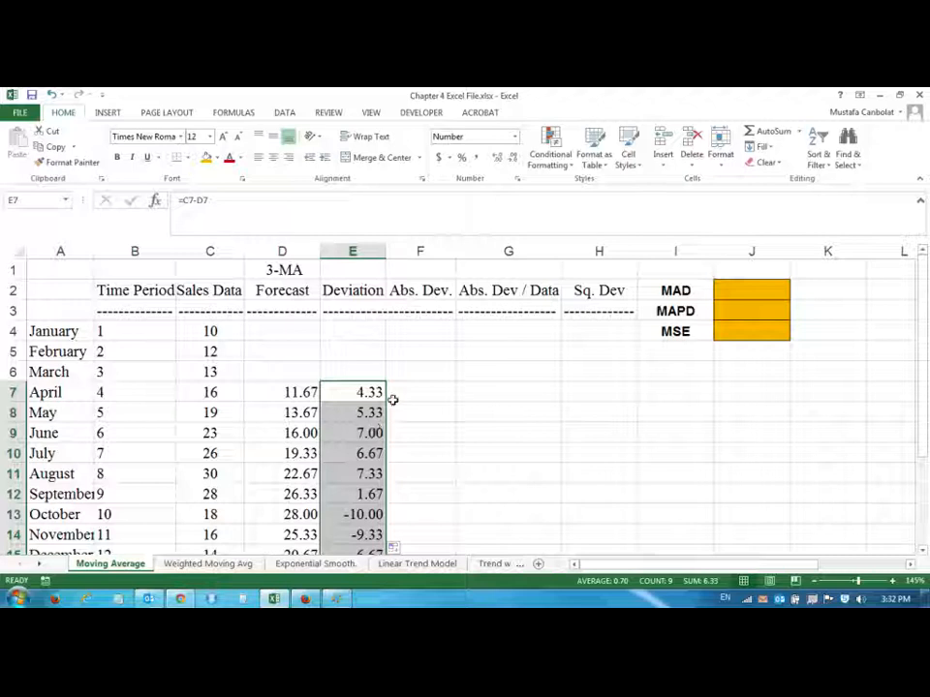
pyautogui.scroll(-3, 401, 417)
pyautogui.scroll(3, 401, 417)
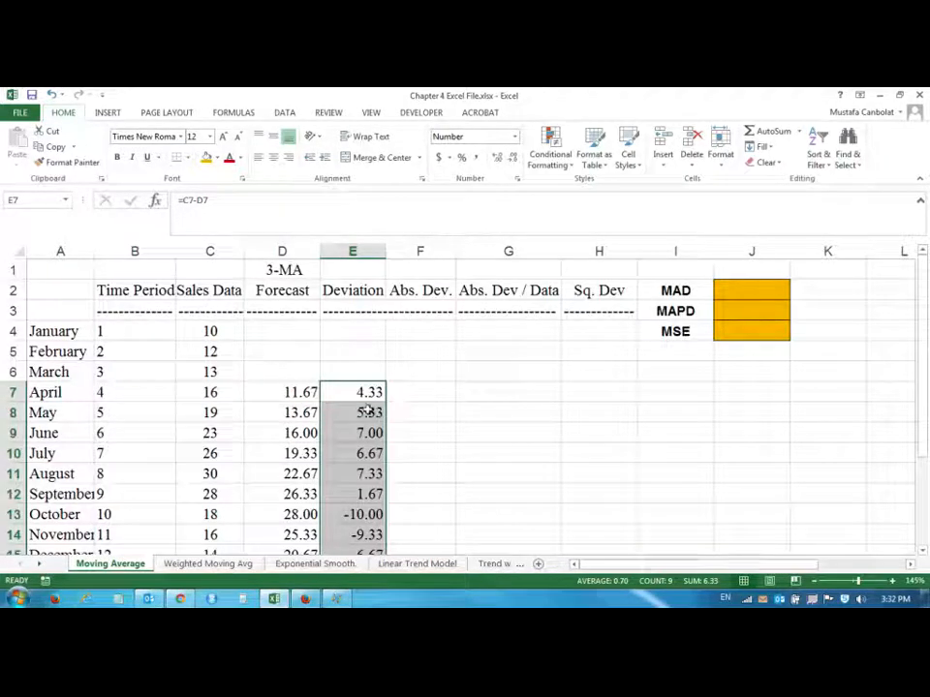
# Step: Enter =ABS(E7) in F7 to compute April's absolute deviation
pyautogui.click(407, 389)
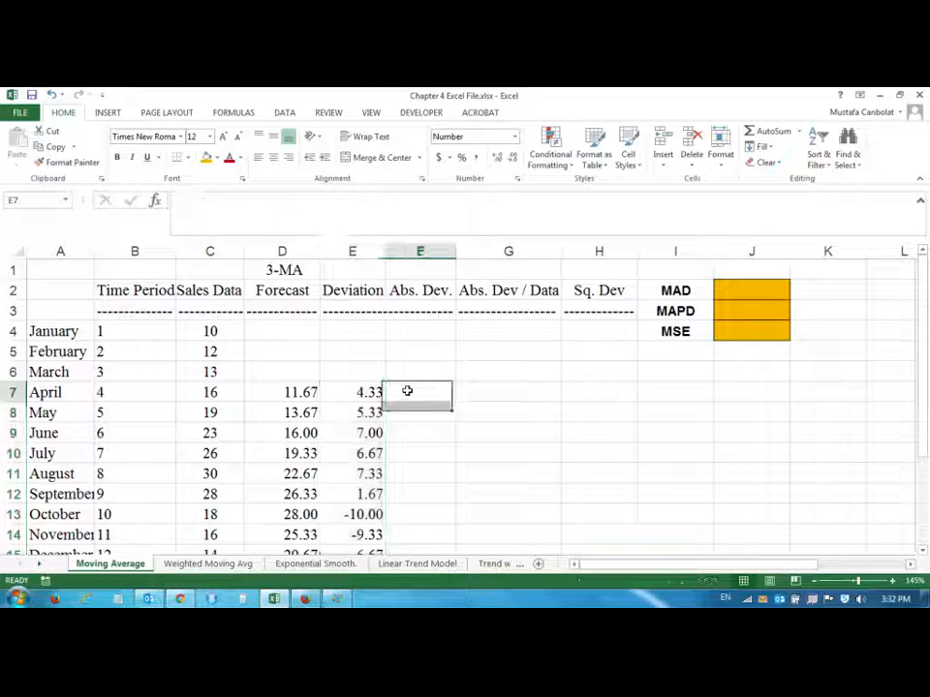
pyautogui.write('=ABS(')
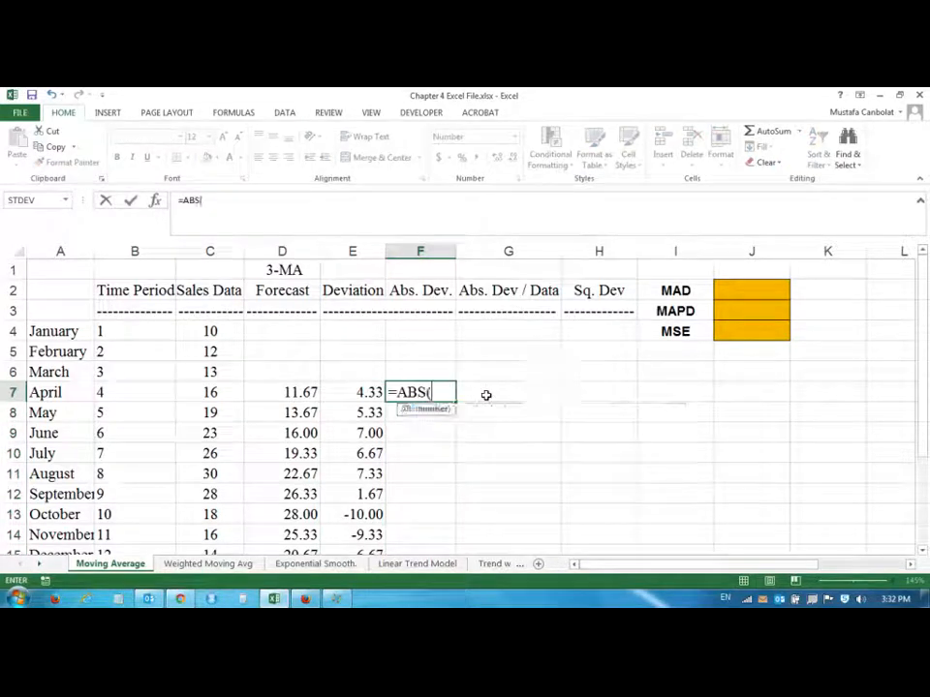
pyautogui.click(361, 391)
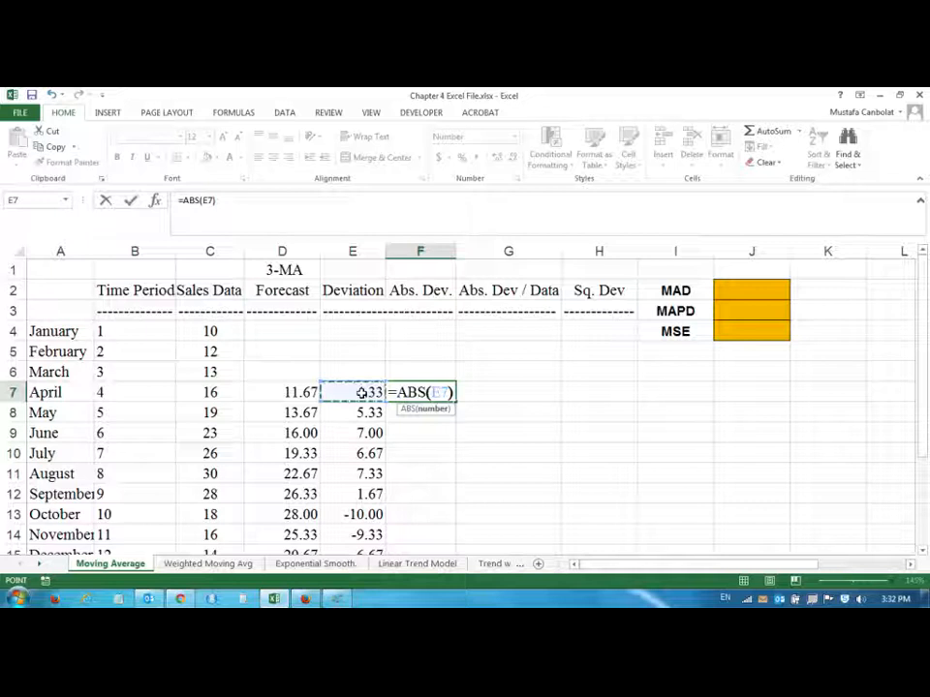
pyautogui.write(')')
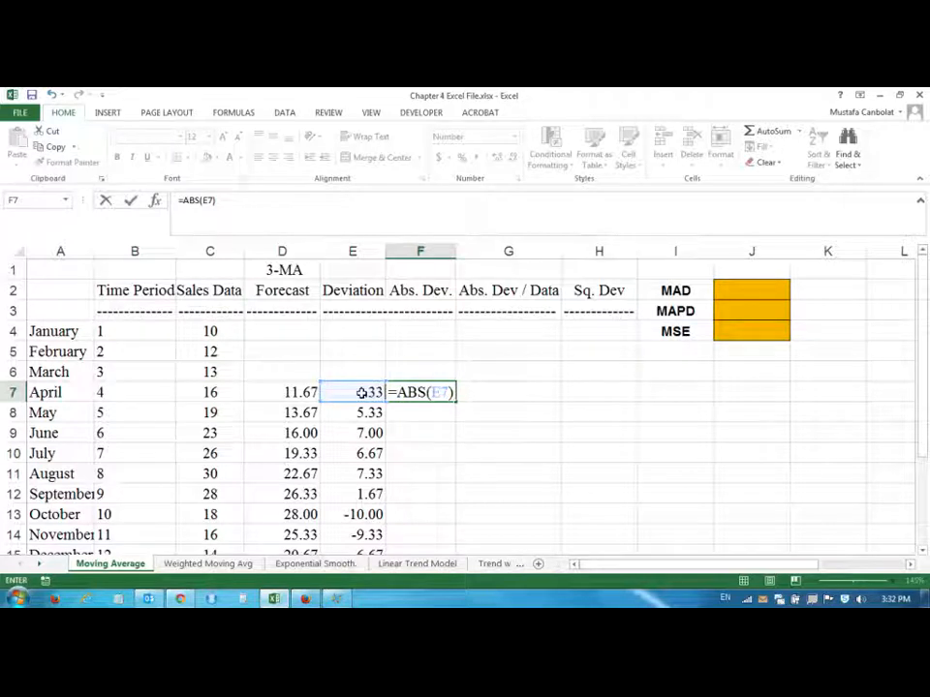
pyautogui.press('Return')
# Step: Fill the absolute deviation formula from F7 down to F15 and compare it with October's deviation in E13
pyautogui.click(426, 394)
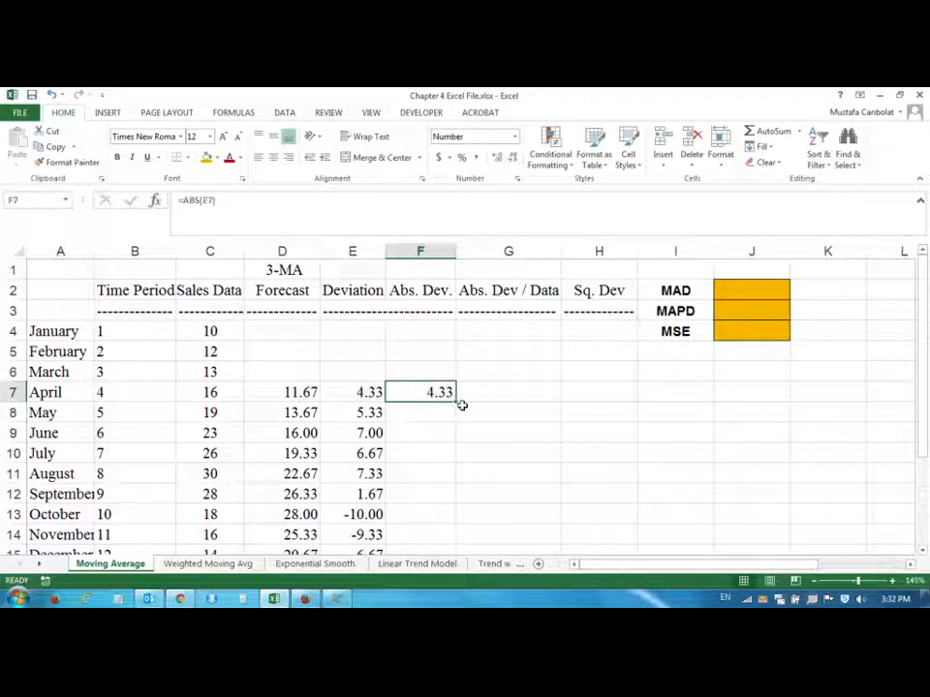
pyautogui.moveTo(453, 394); pyautogui.dragTo(438, 497)
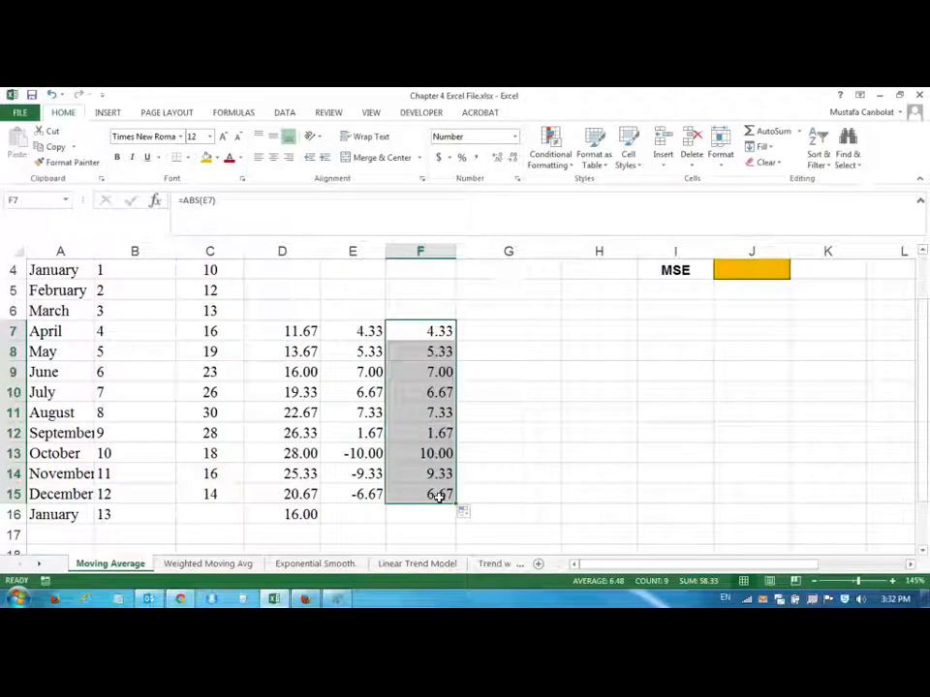
pyautogui.click(359, 453)
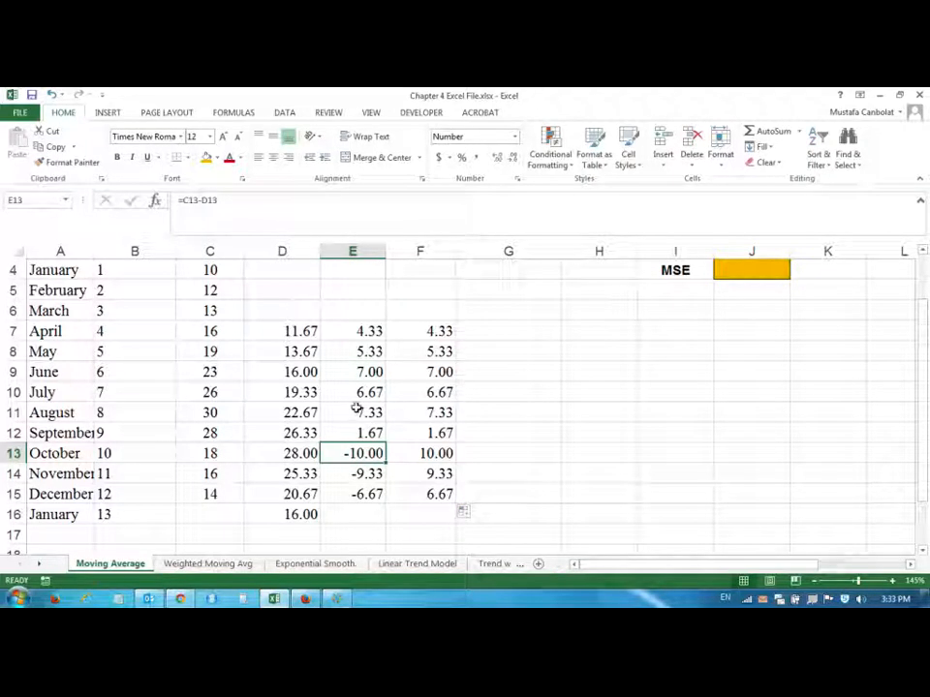
pyautogui.scroll(1, 357, 408)
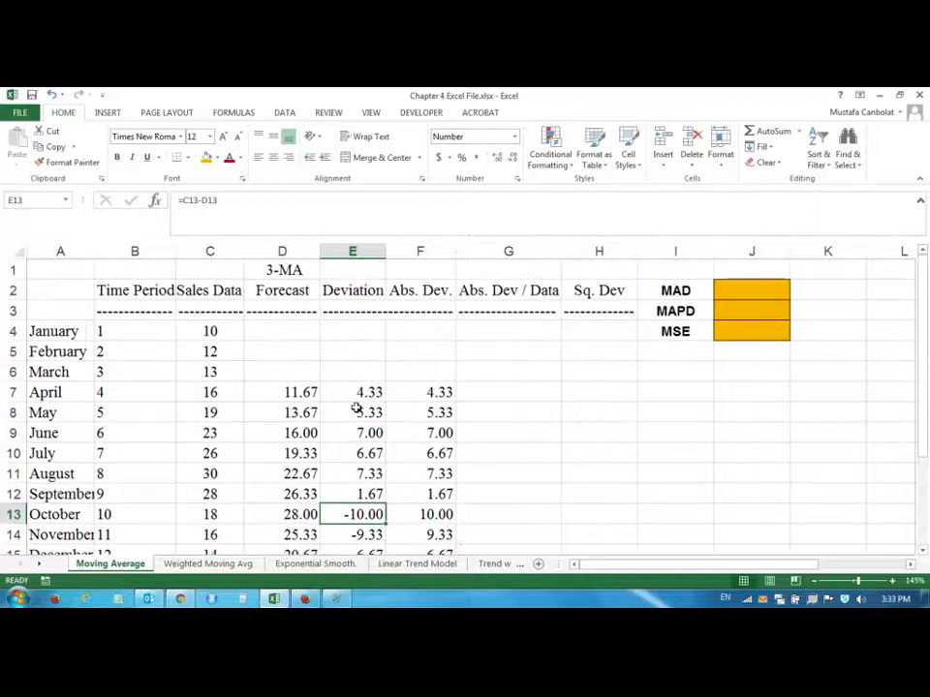
# Step: Enter =AVERAGE(F7:F15) in J2 to compute the MAD from the April through December absolute deviations
pyautogui.moveTo(442, 391); pyautogui.dragTo(438, 487)
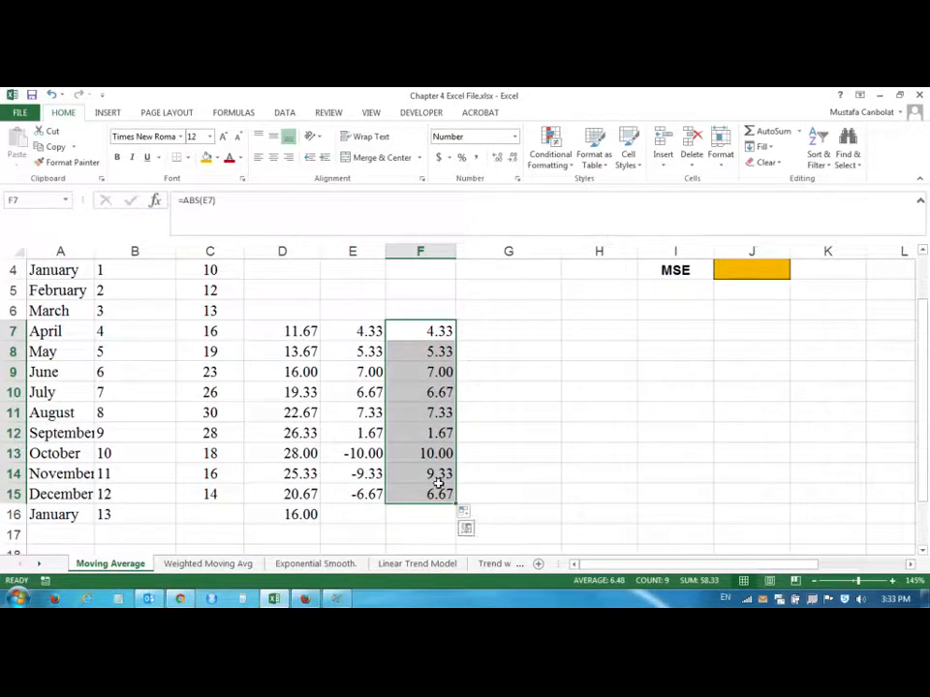
pyautogui.scroll(1, 429, 400)
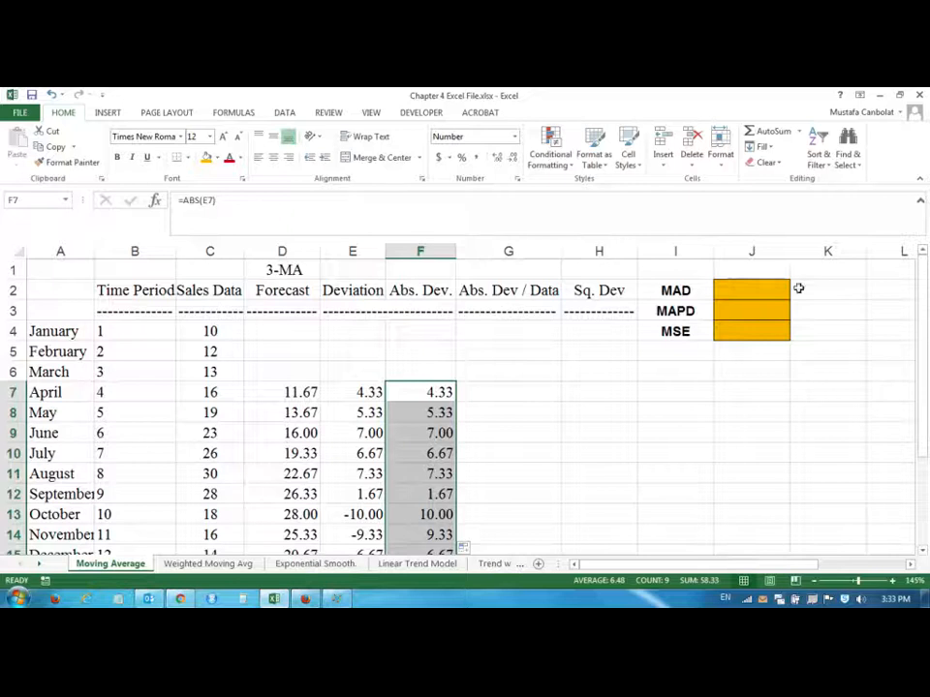
pyautogui.click(763, 289)
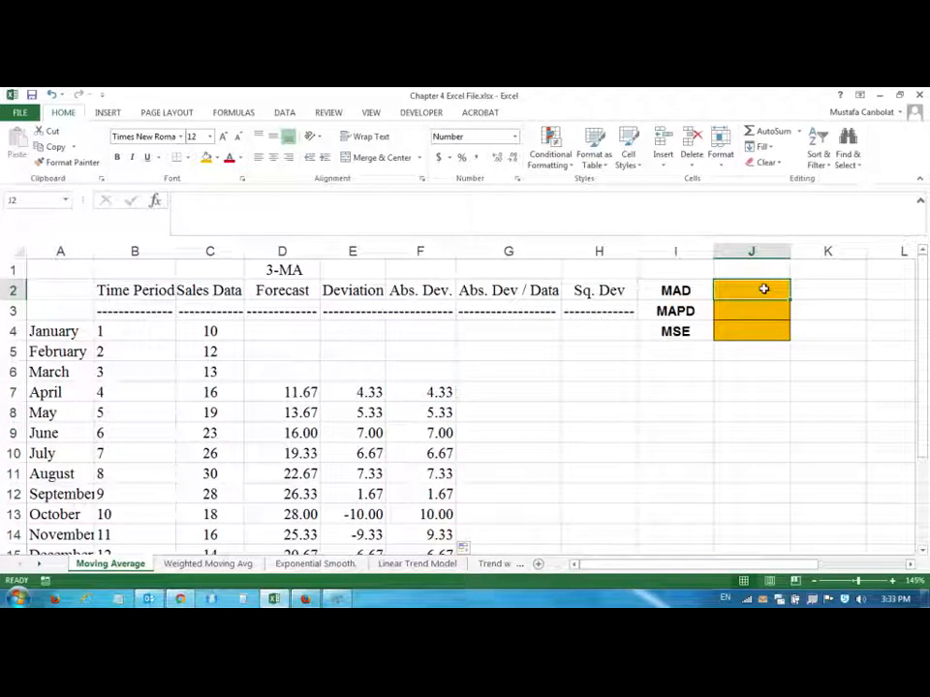
pyautogui.write('=')
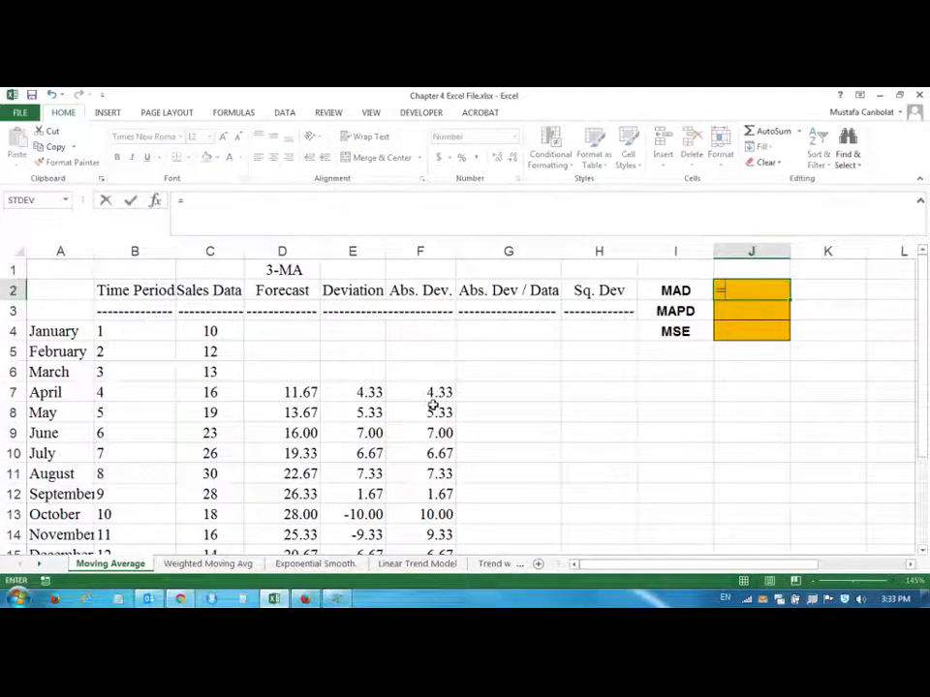
pyautogui.write('AVERAGE(')
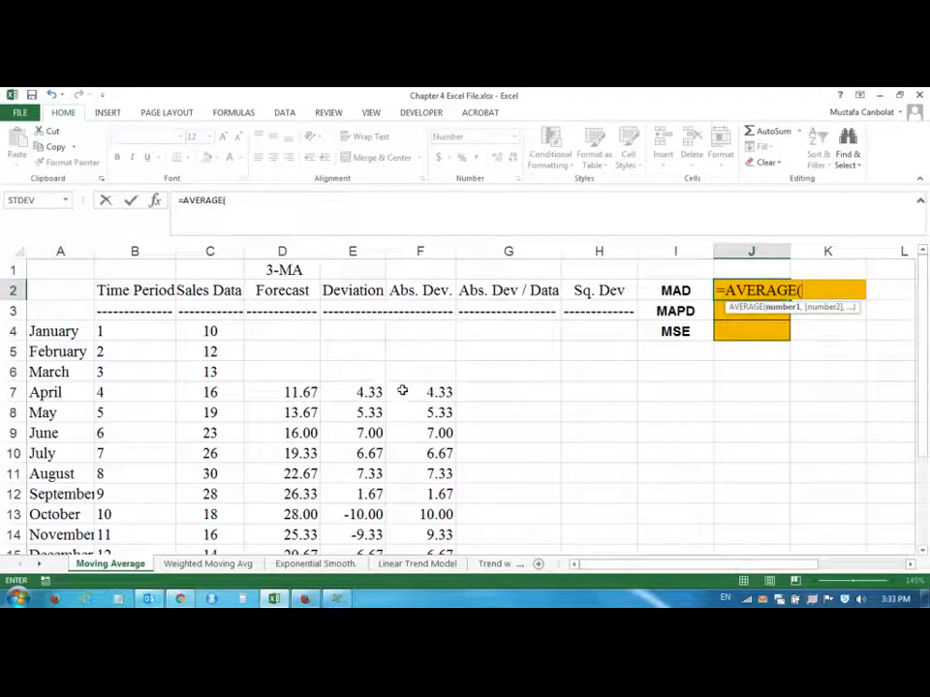
pyautogui.moveTo(407, 390); pyautogui.dragTo(424, 459)
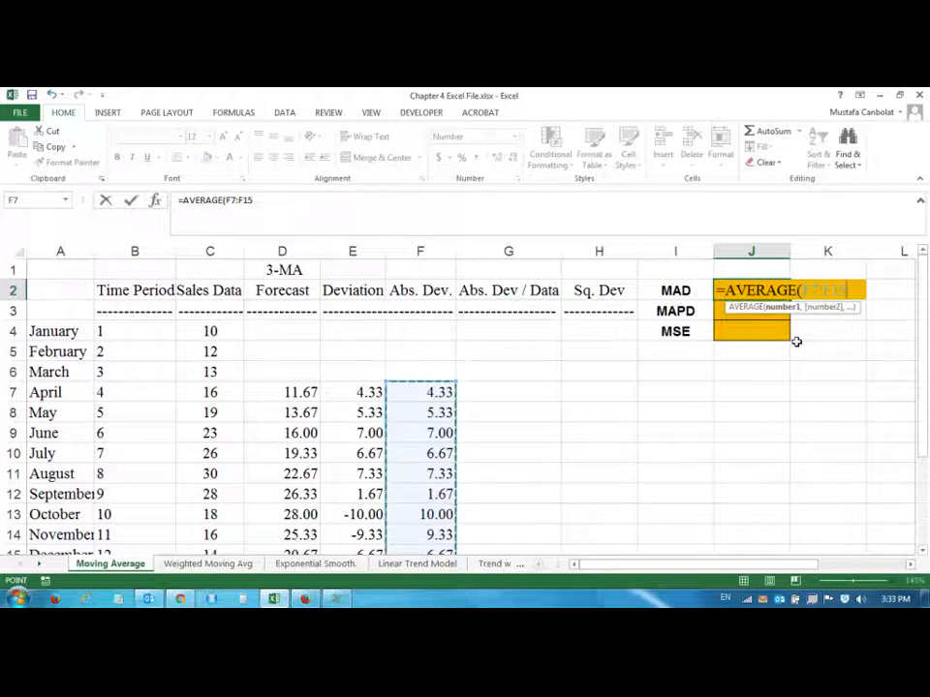
pyautogui.write(')')
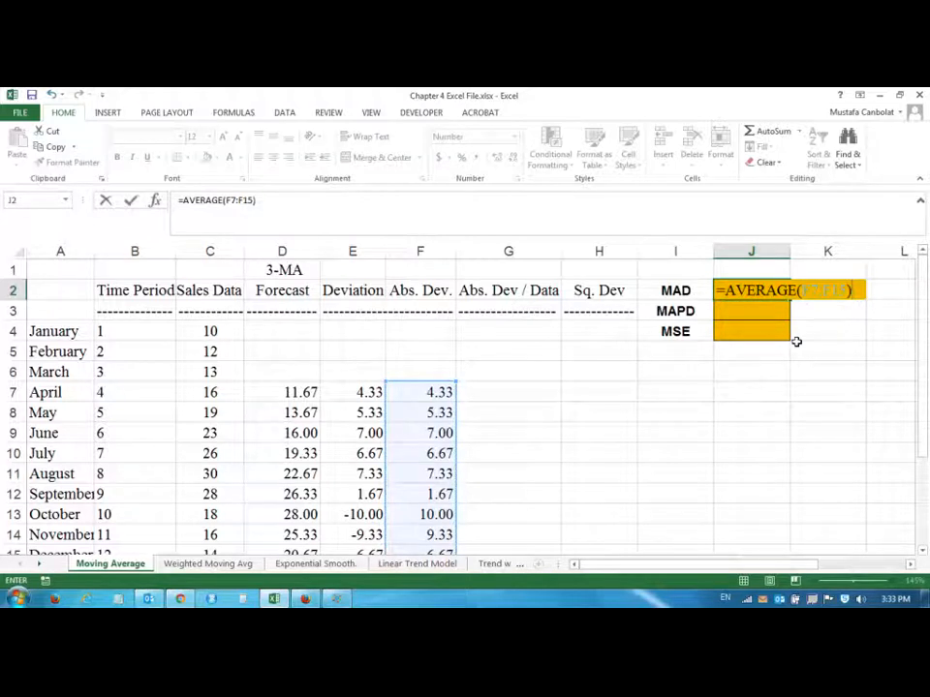
pyautogui.press('Return')
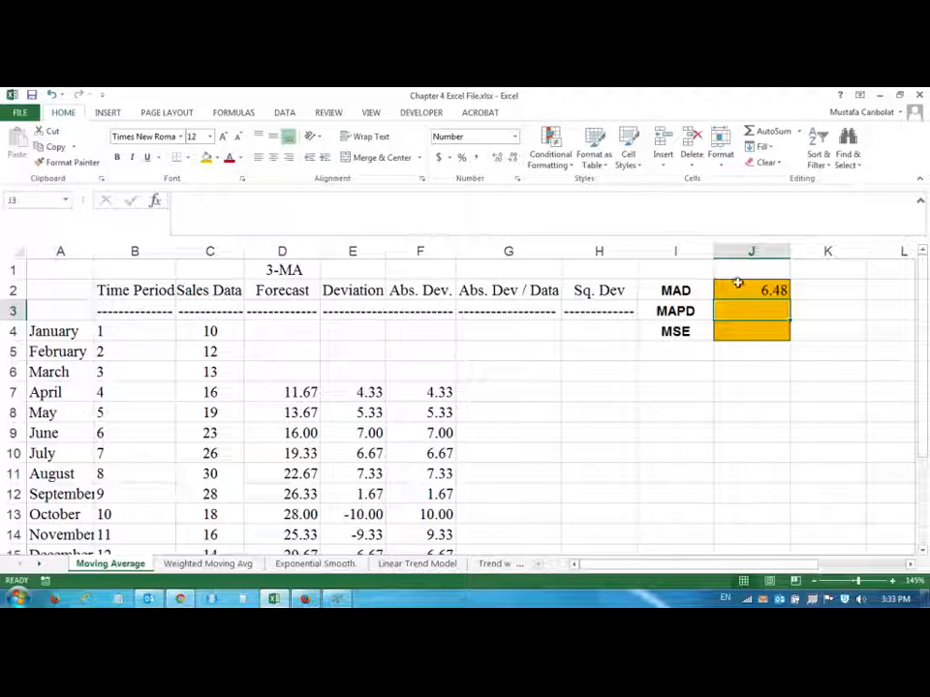
# Step: Review the MAD formula in J2 alongside the MAPD cell J3 and the Abs. Dev / Data column
pyautogui.click(741, 290)
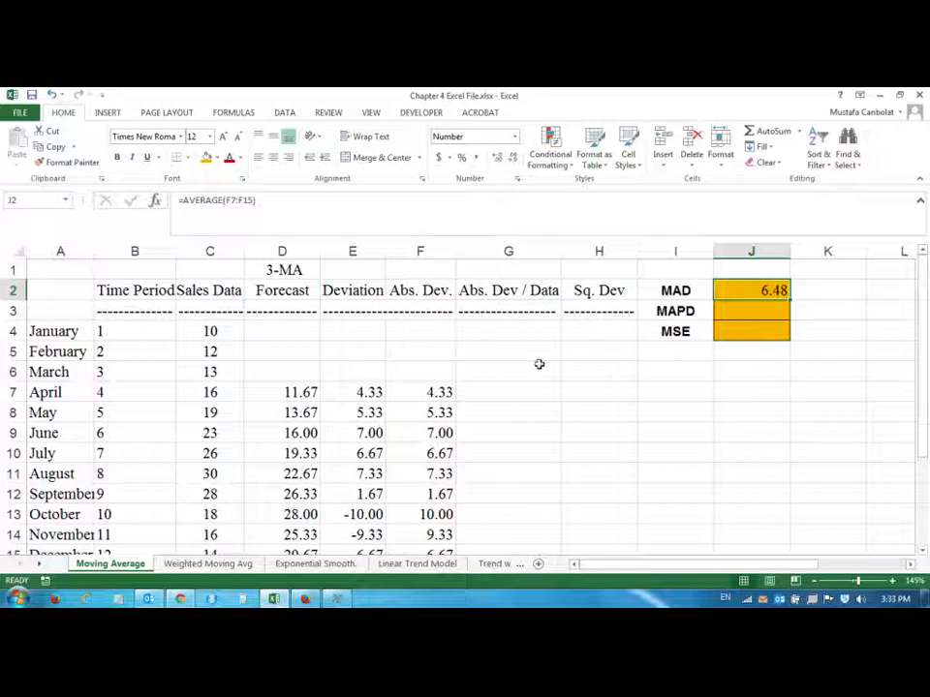
pyautogui.click(761, 310)
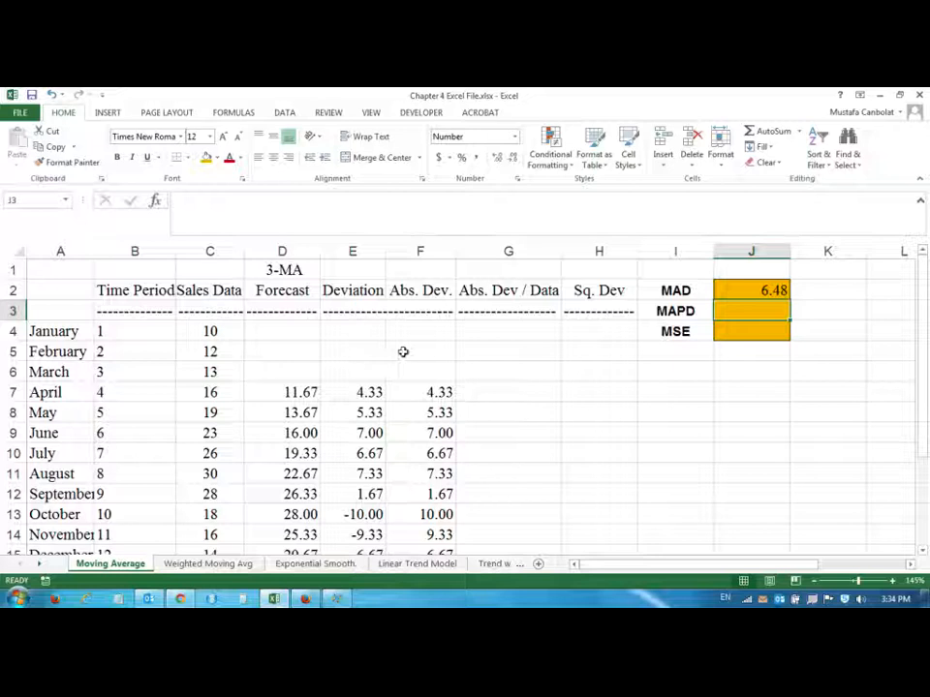
pyautogui.click(513, 387)
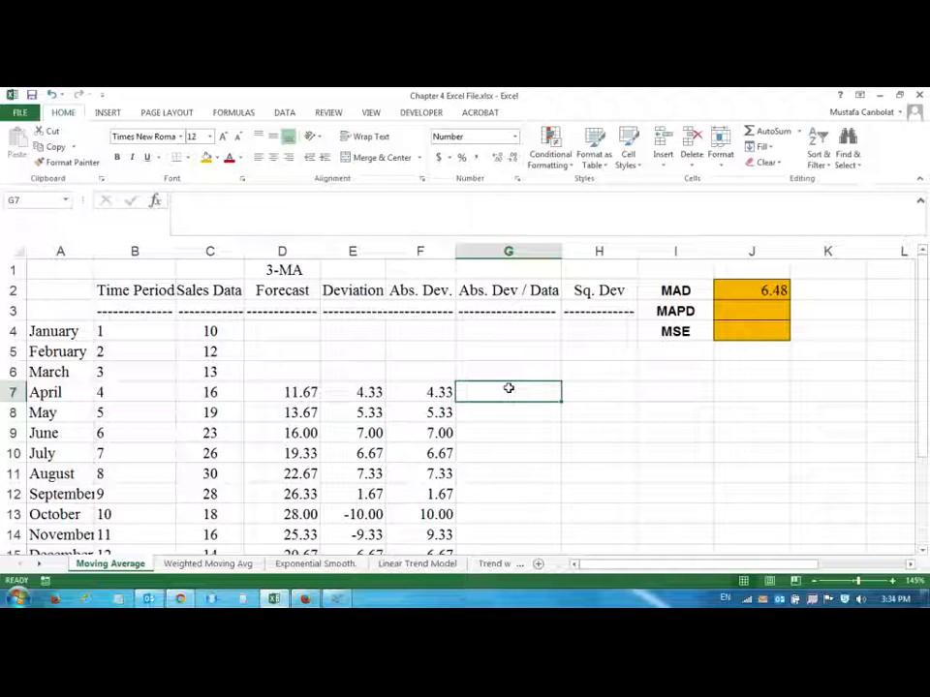
pyautogui.click(767, 309)
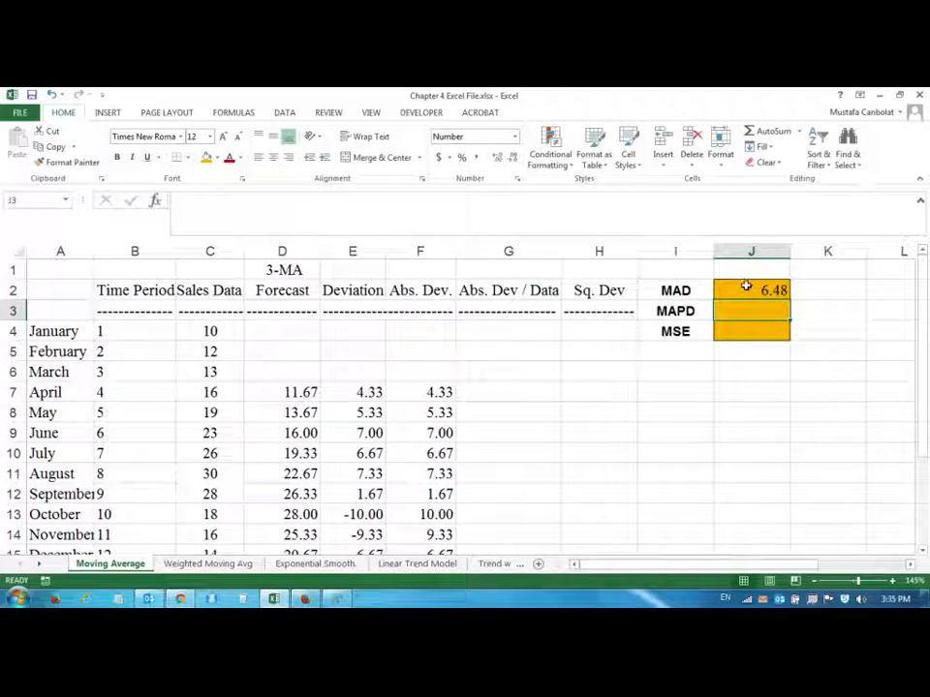
pyautogui.click(746, 286)
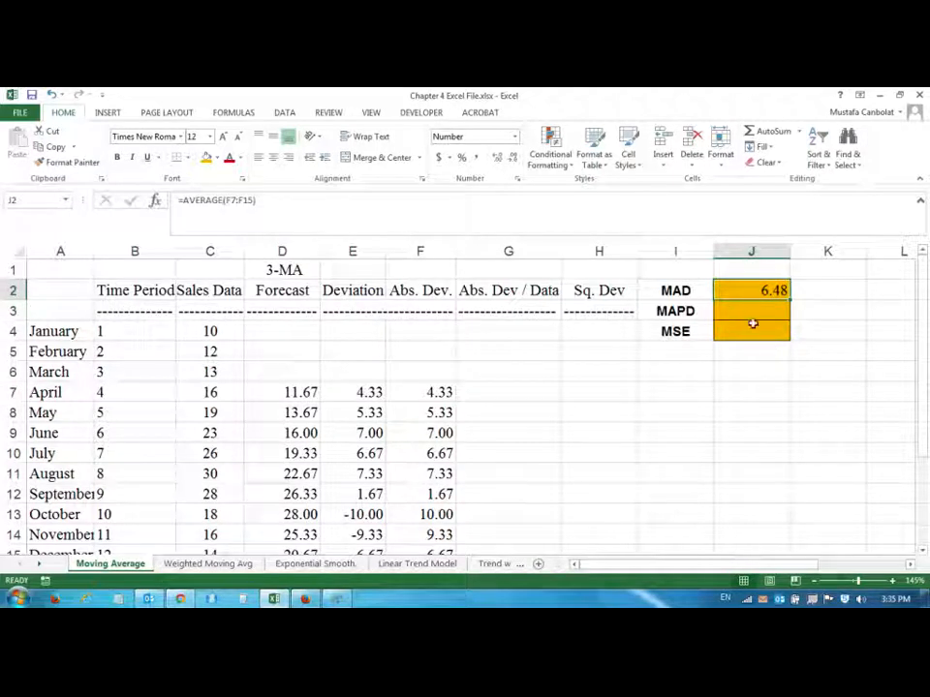
# Step: Enter =F7/C7 in G7 to divide April's absolute deviation by its sales data
pyautogui.click(505, 388)
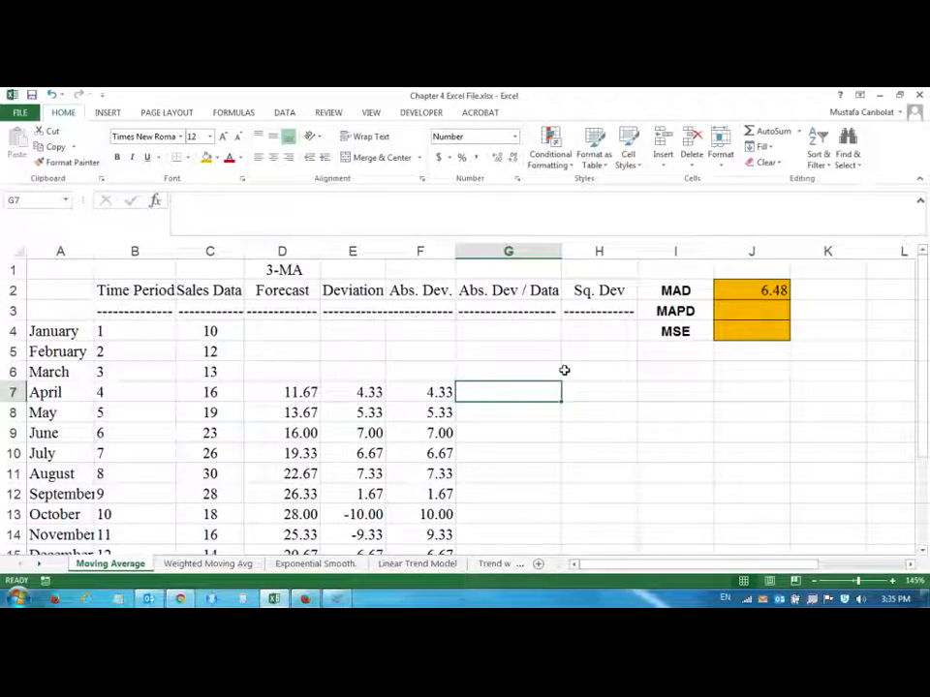
pyautogui.write('=')
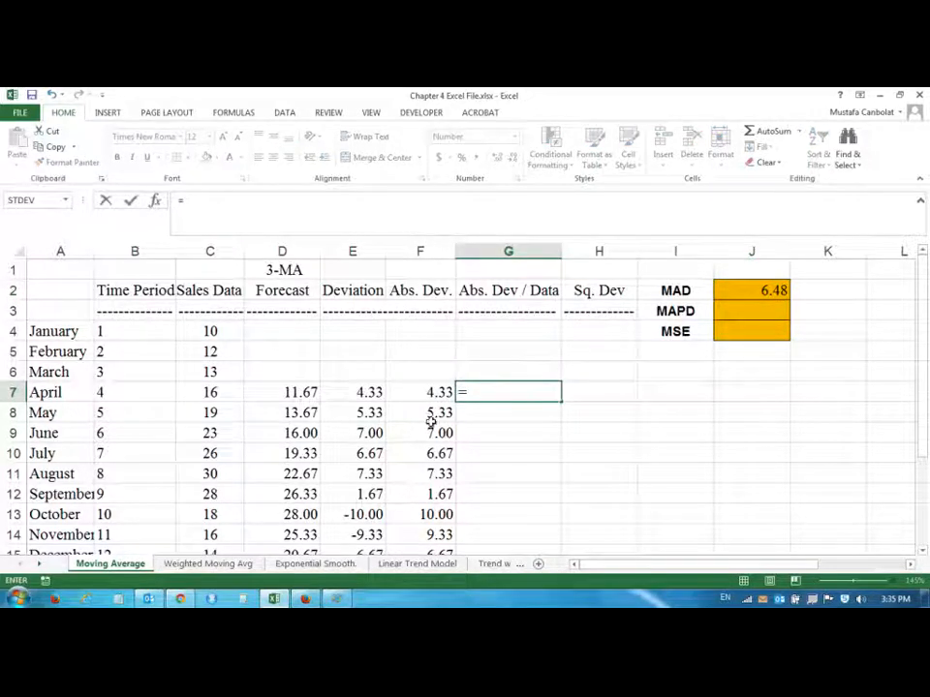
pyautogui.click(427, 392)
pyautogui.write('/')
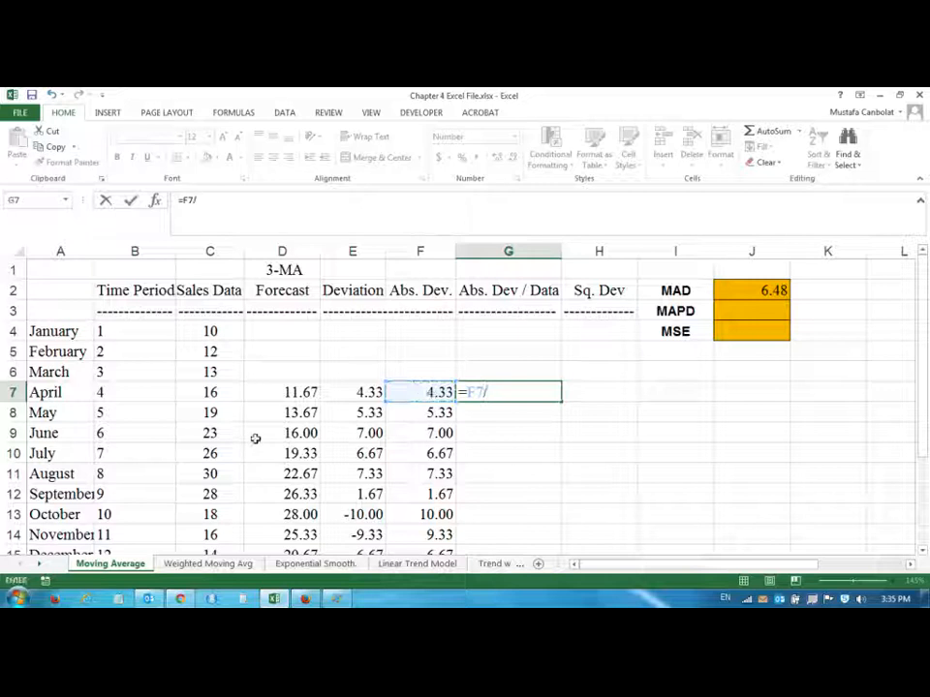
pyautogui.click(208, 392)
pyautogui.press('Return')
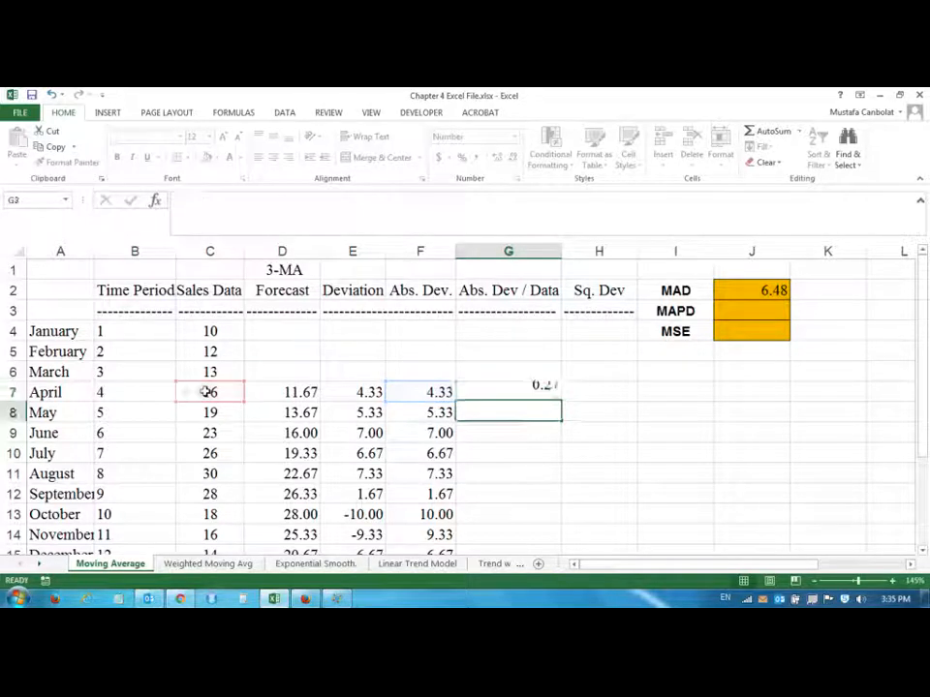
# Step: Fill the absolute deviation / data formula from G7 down to December in G15
pyautogui.click(552, 395)
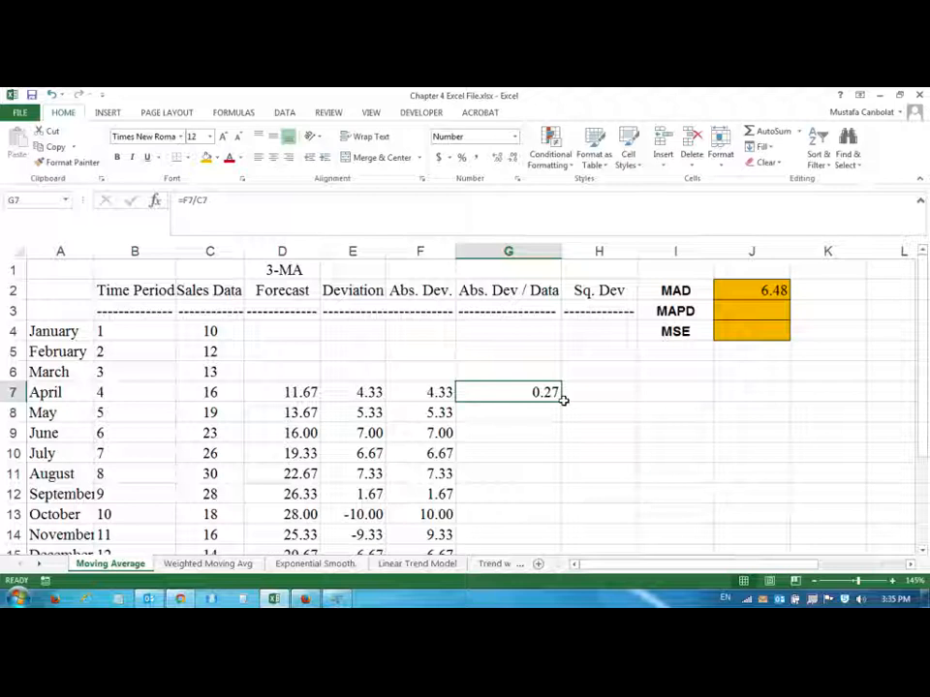
pyautogui.moveTo(560, 404); pyautogui.dragTo(547, 482)
pyautogui.scroll(2, 519, 436)
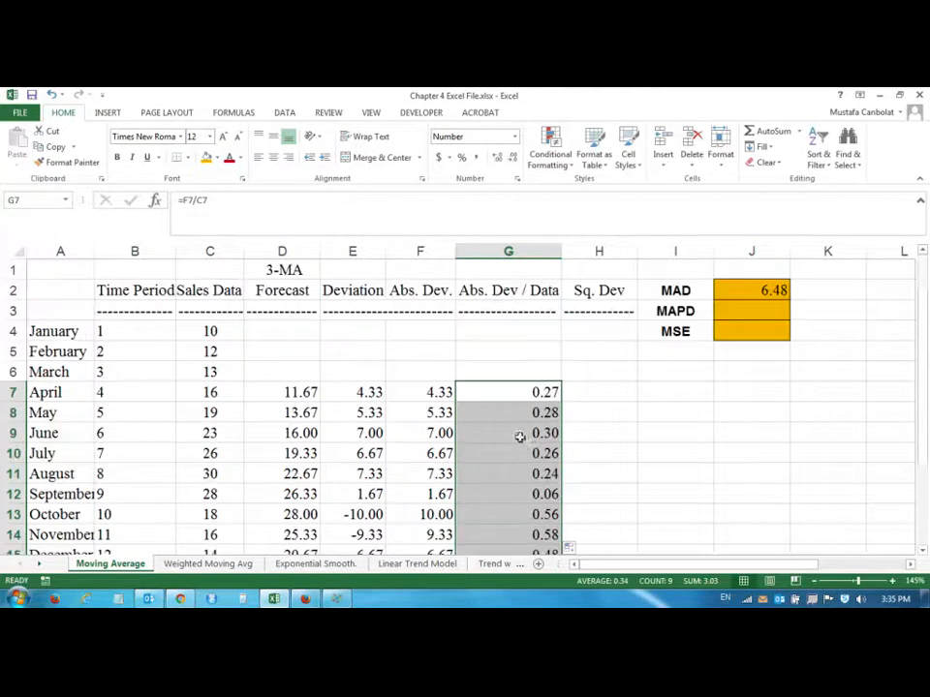
# Step: Enter =AVERAGE(G7:G15) in J3 to compute the MAPD
pyautogui.click(773, 315)
pyautogui.write('=AV')
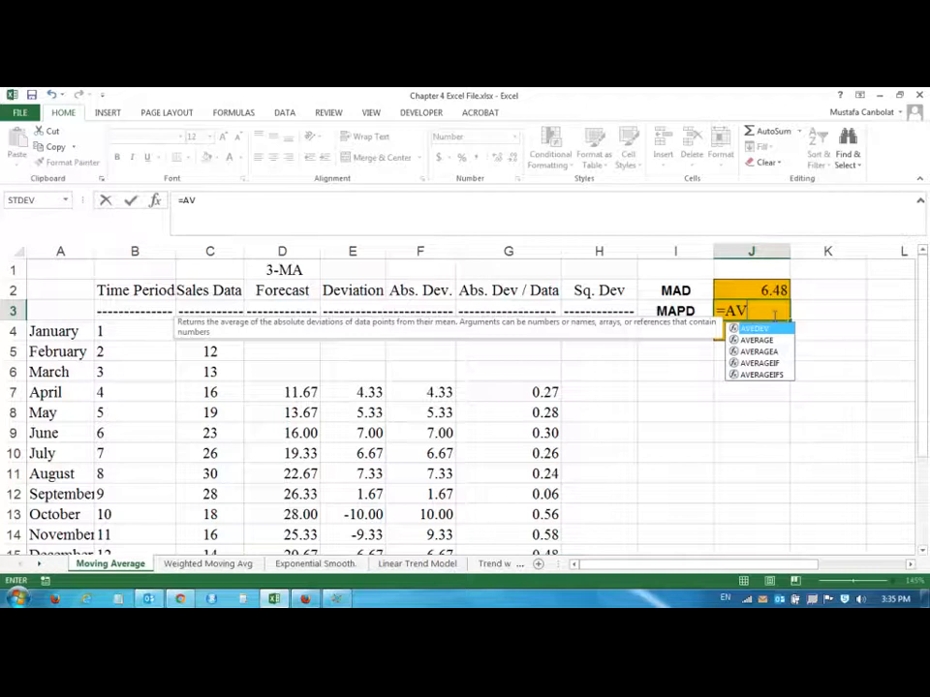
pyautogui.write('ERAGE(')
pyautogui.moveTo(550, 385); pyautogui.dragTo(539, 475)
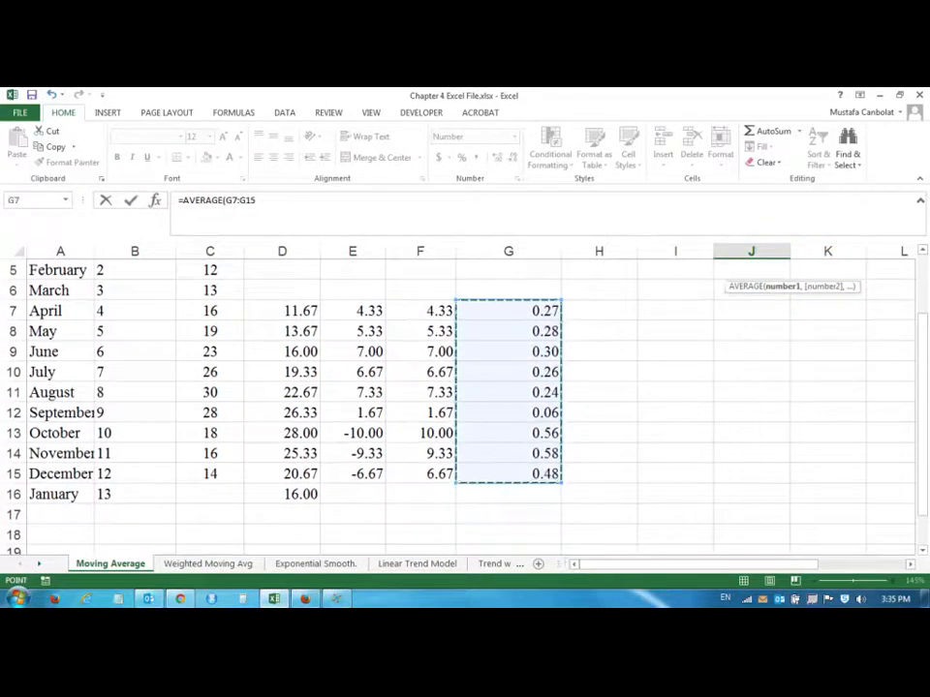
pyautogui.write(')')
pyautogui.press('Return')
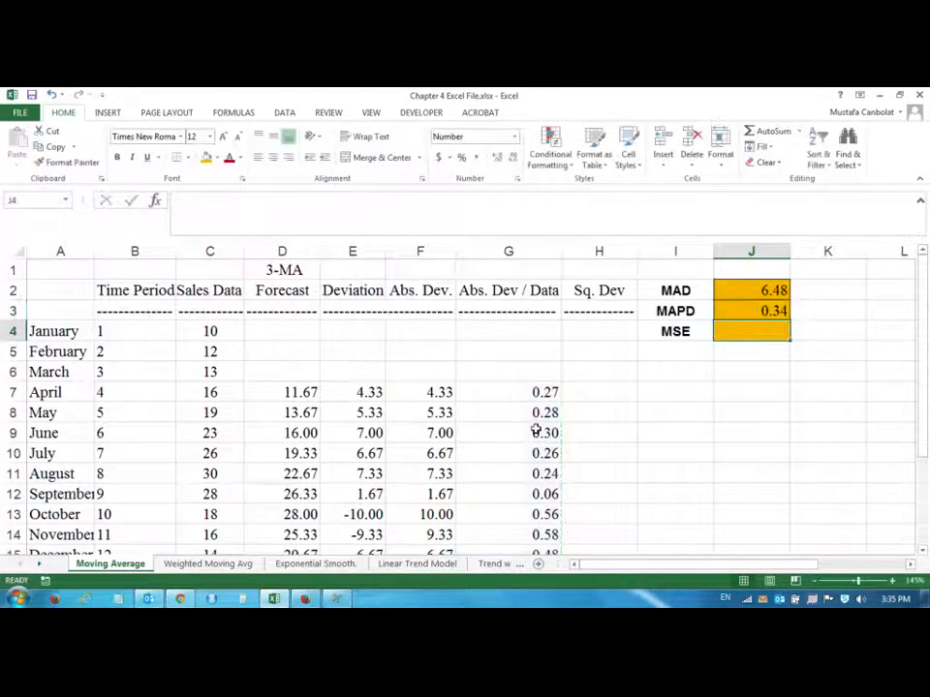
# Step: Format the MAPD result in J3 as a percentage and look over the forecast rows through January, period 13
pyautogui.click(760, 308)
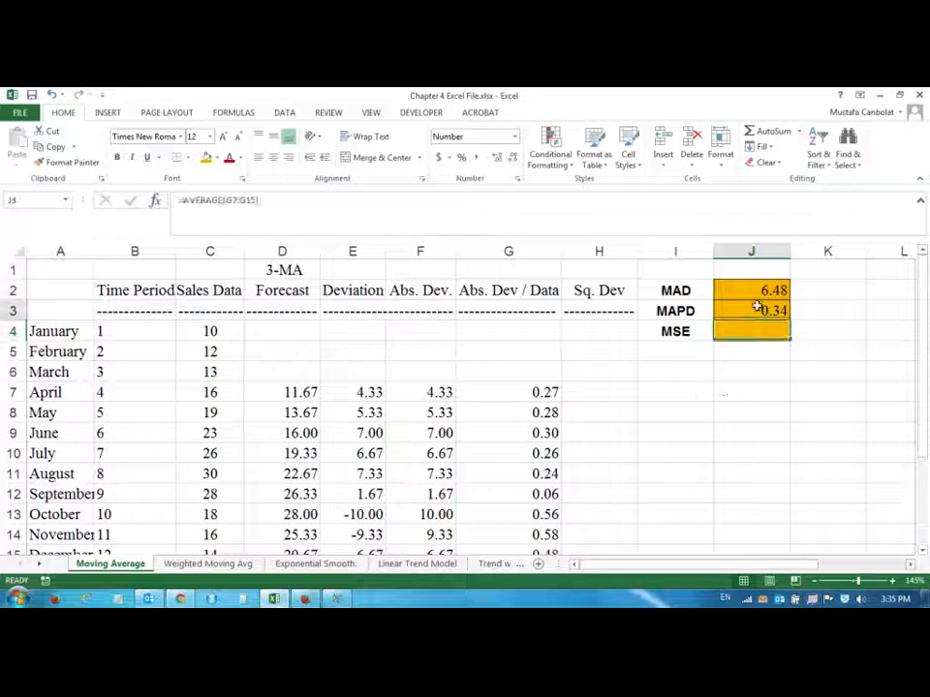
pyautogui.click(460, 159)
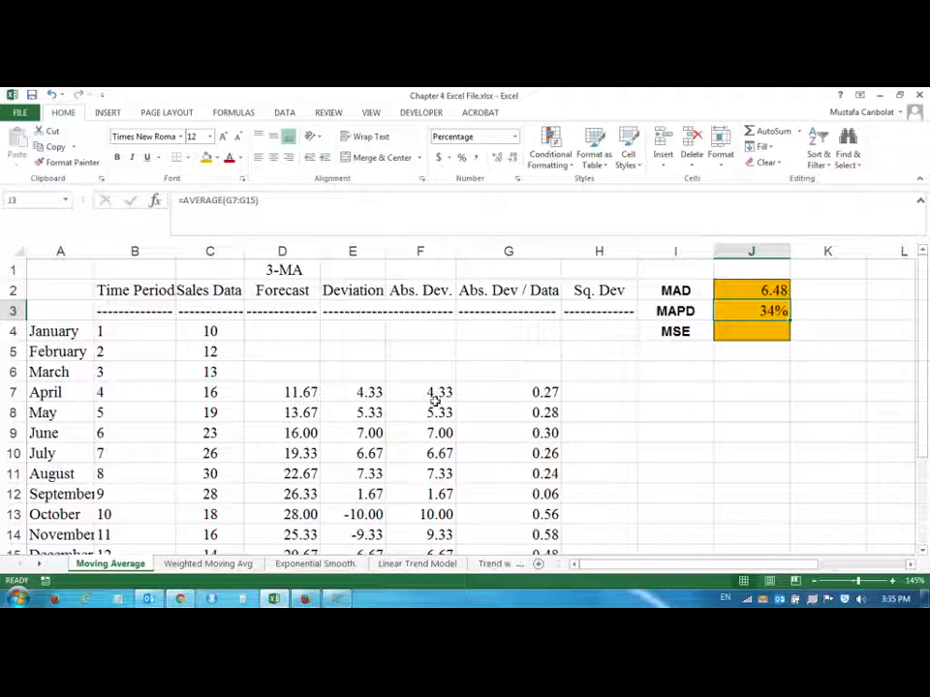
pyautogui.scroll(-2, 434, 402)
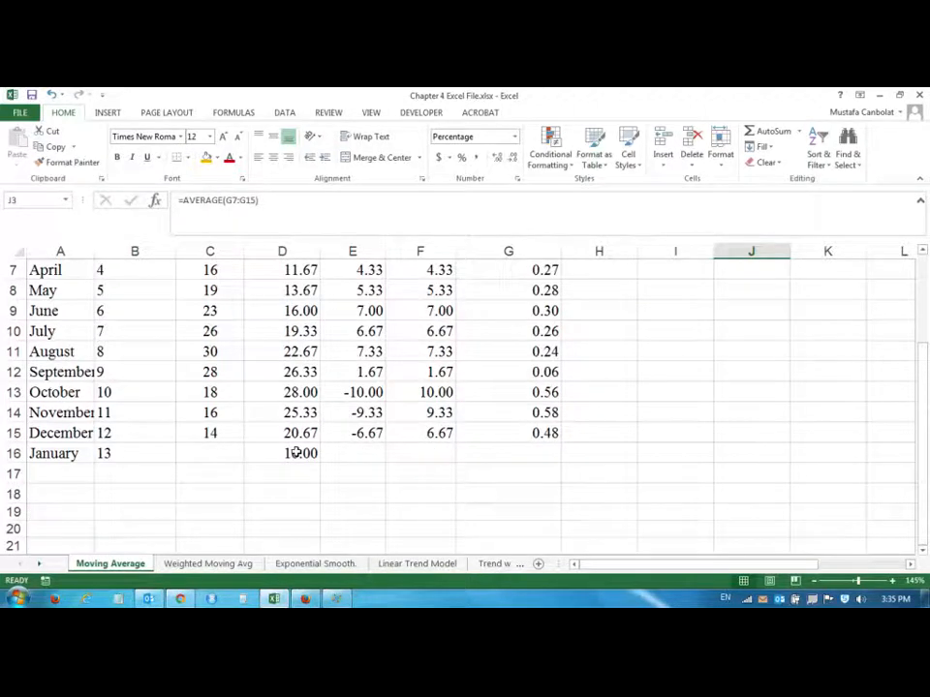
pyautogui.scroll(2, 197, 490)
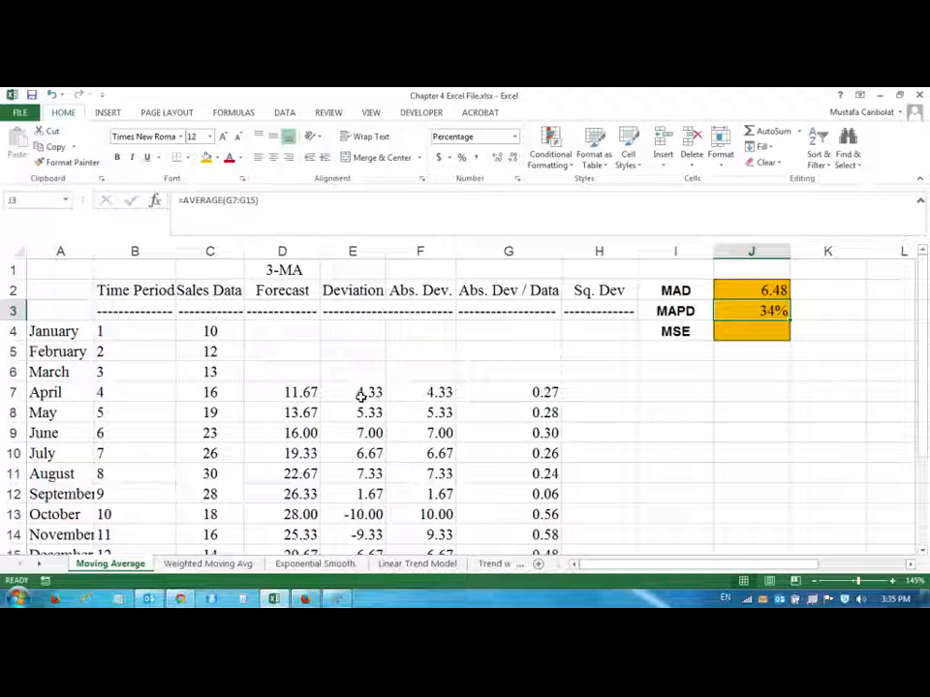
# Step: Enter =E7^2 in H7 to compute April's squared deviation
pyautogui.click(749, 330)
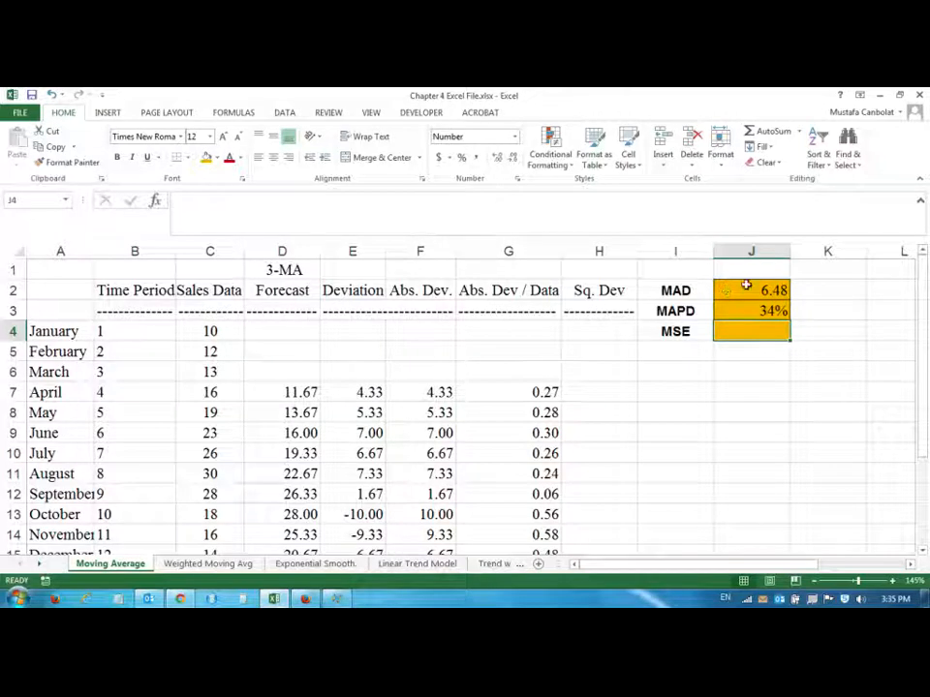
pyautogui.click(603, 388)
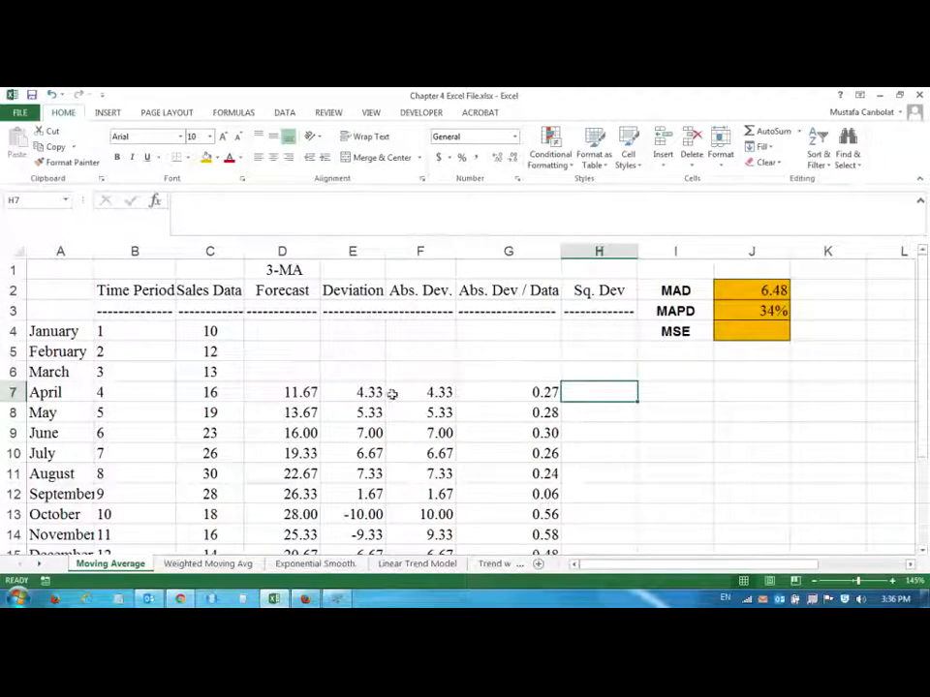
pyautogui.scroll(-2, 390, 392)
pyautogui.scroll(2, 350, 413)
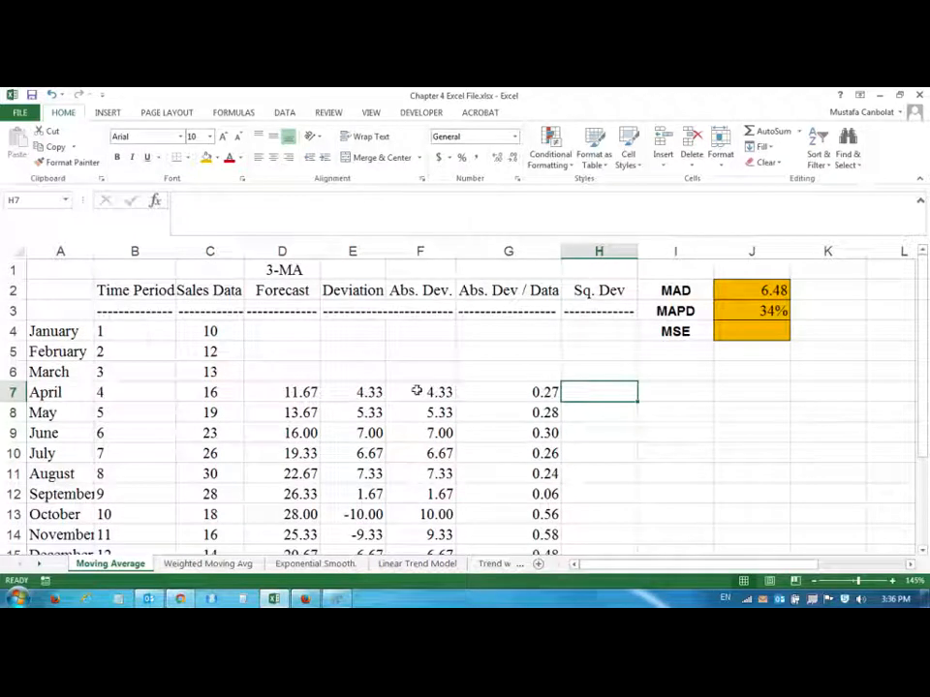
pyautogui.write('=')
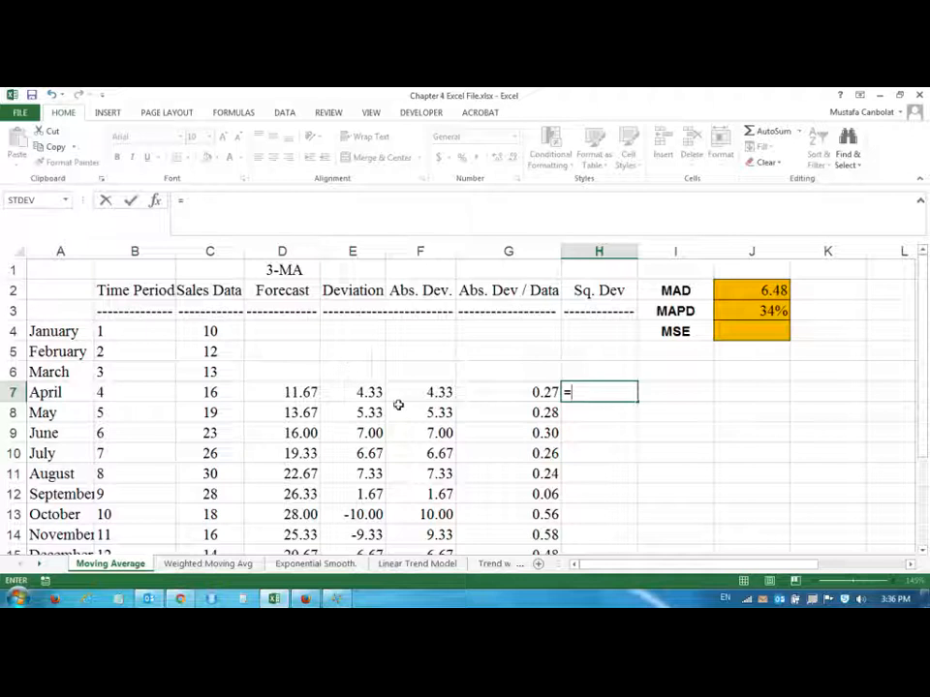
pyautogui.click(367, 392)
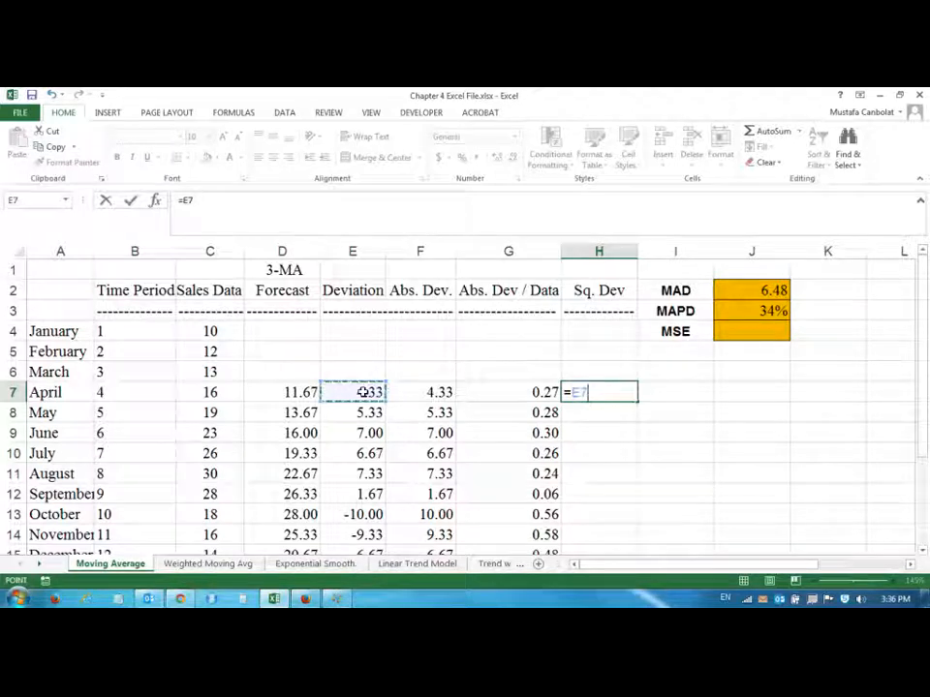
pyautogui.write('^')
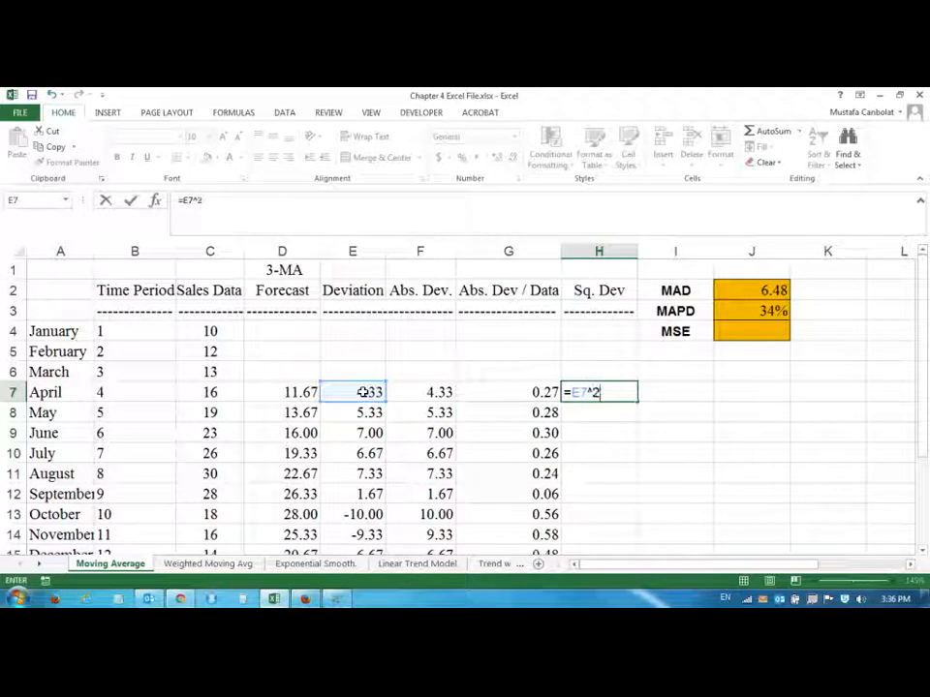
pyautogui.write('2')
pyautogui.press('Return')
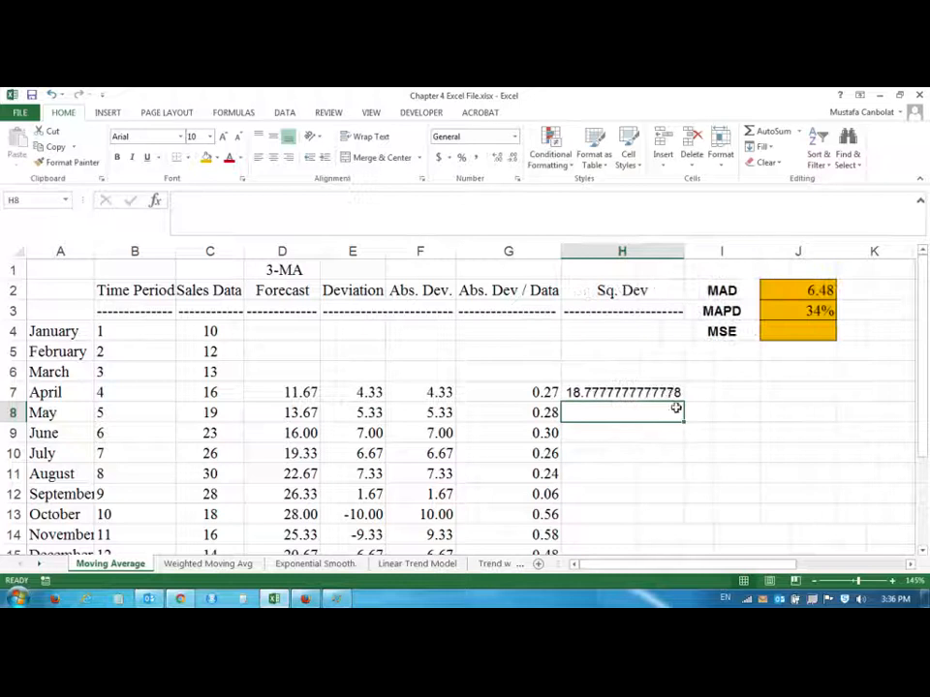
# Step: Apply the Number format to H7, then autofit column H and widen it slightly
pyautogui.click(669, 392)
pyautogui.click(513, 137)
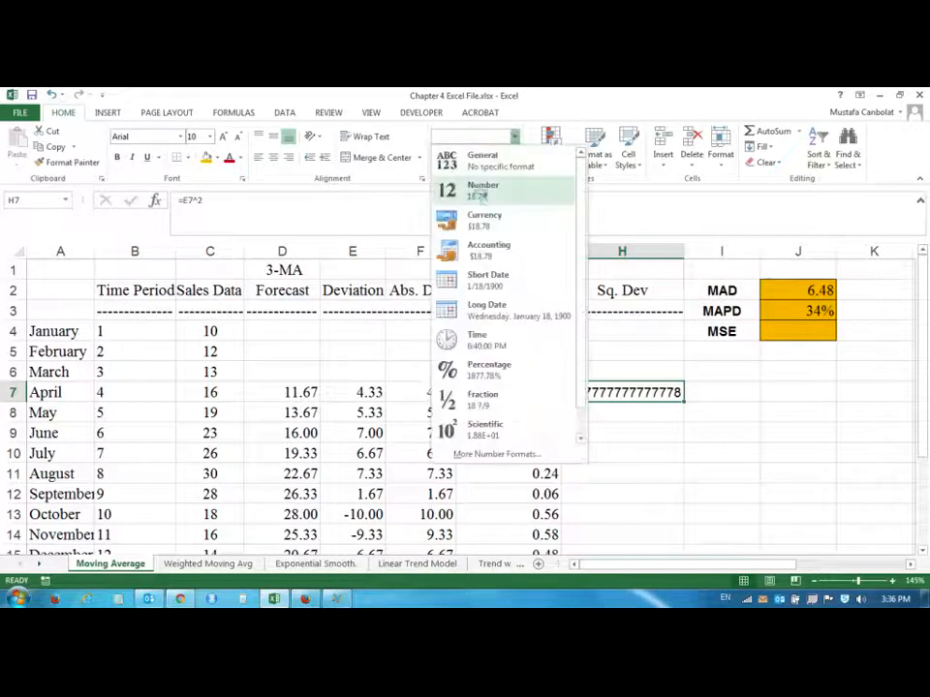
pyautogui.click(481, 193)
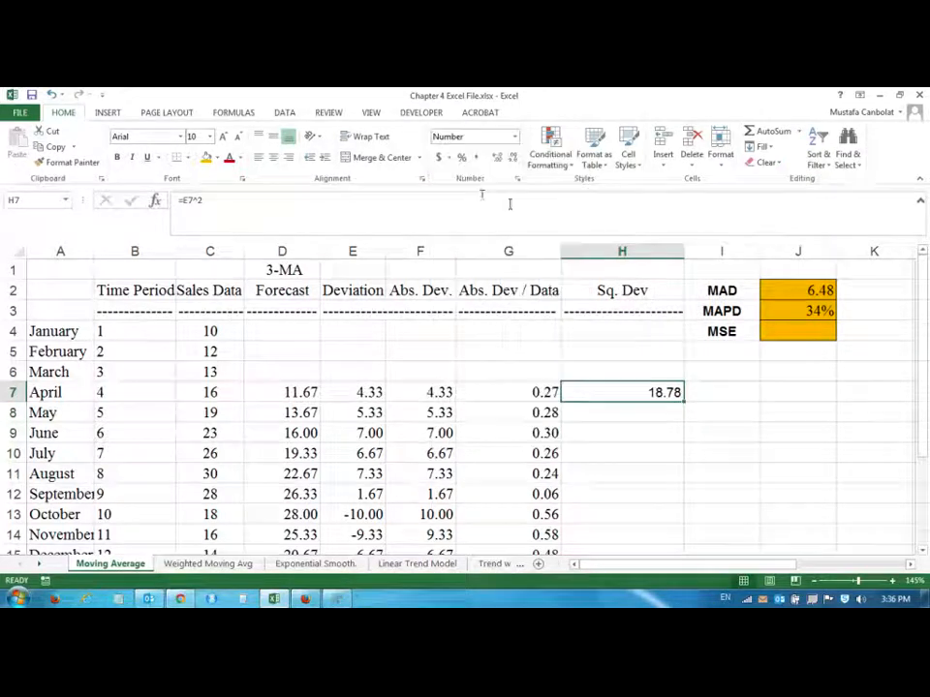
pyautogui.doubleClick(681, 247)
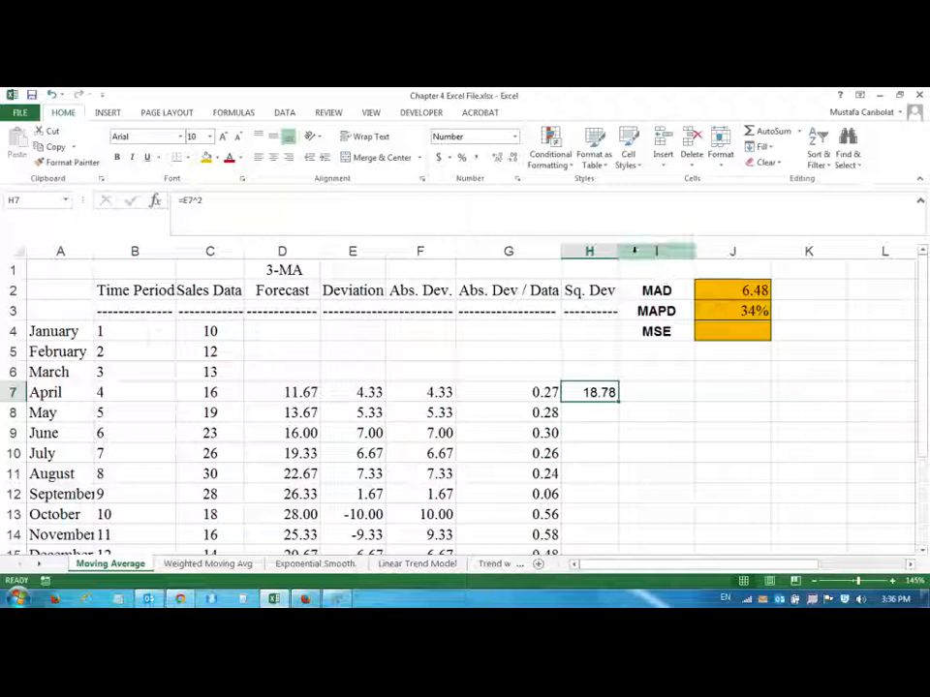
pyautogui.moveTo(617, 251); pyautogui.dragTo(636, 250)
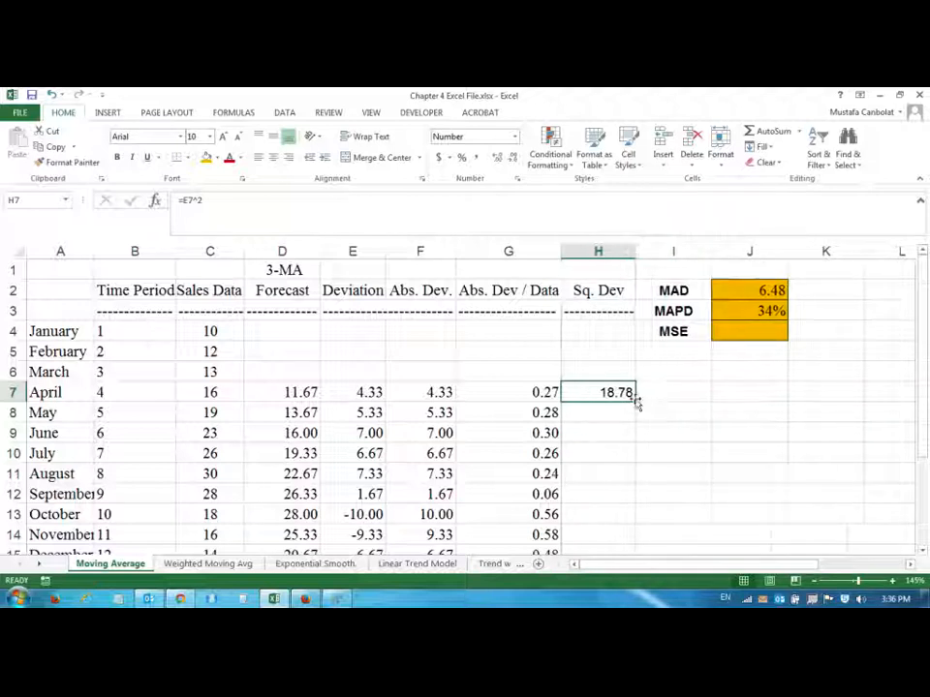
# Step: Fill the squared deviation formula from H7 down the column and clear the surplus cells below December in H16:H18
pyautogui.doubleClick(635, 400)
pyautogui.scroll(-3, 650, 405)
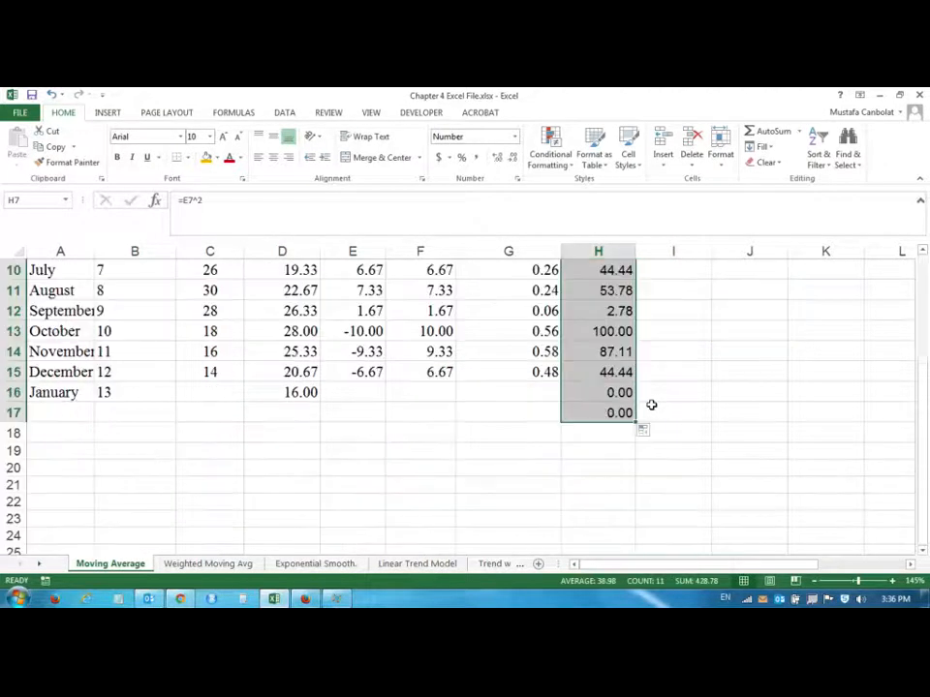
pyautogui.moveTo(619, 389); pyautogui.dragTo(621, 429)
pyautogui.press('Delete')
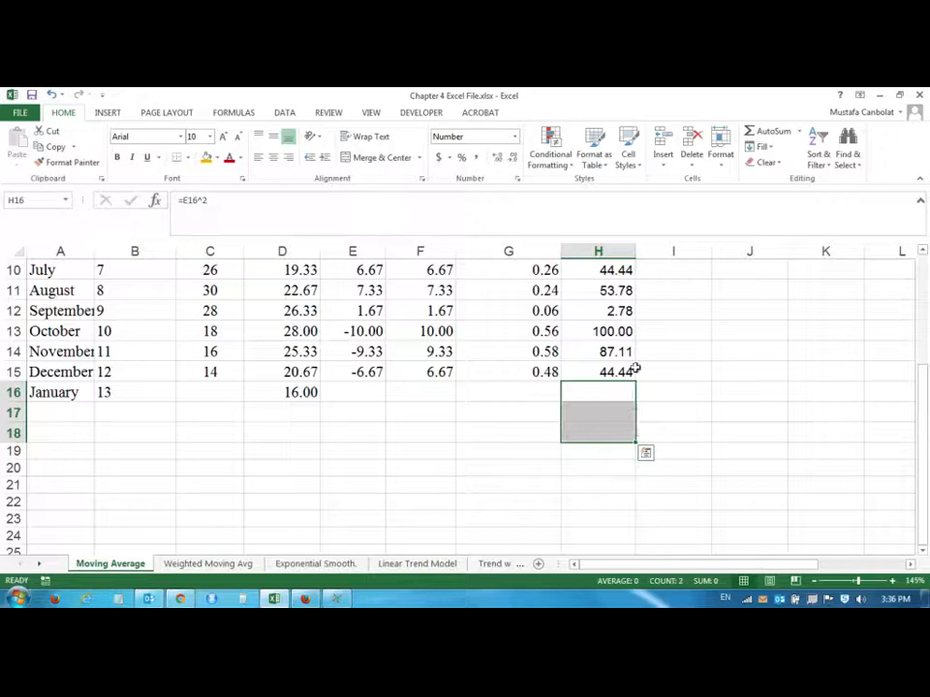
# Step: Insert =AVERAGE(H7:H15) in J4 to compute the MSE from the April through December squared deviations
pyautogui.scroll(3, 635, 364)
pyautogui.click(778, 331)
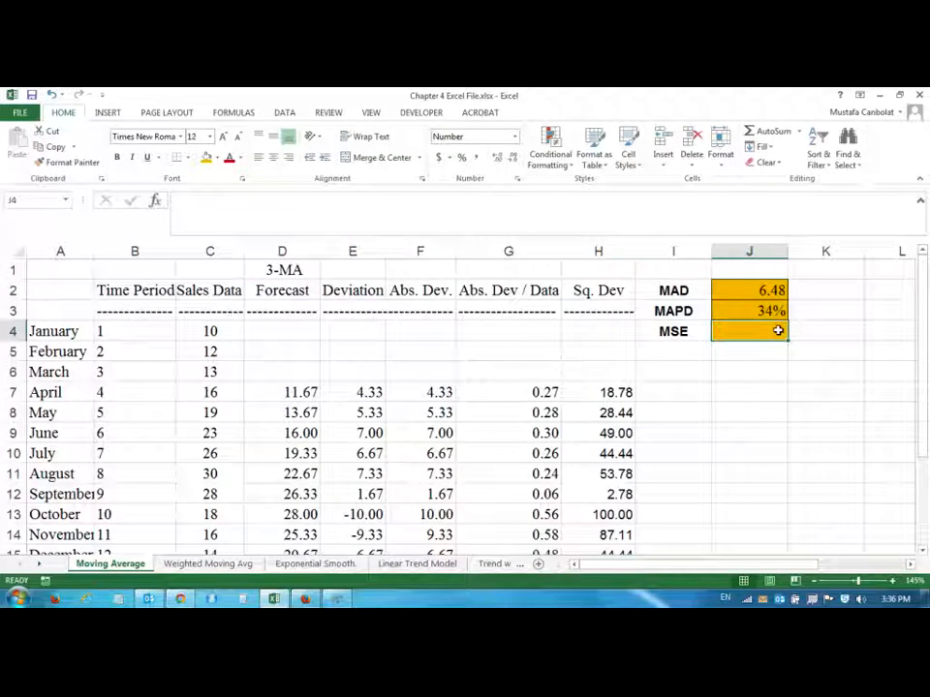
pyautogui.click(799, 130)
pyautogui.click(787, 167)
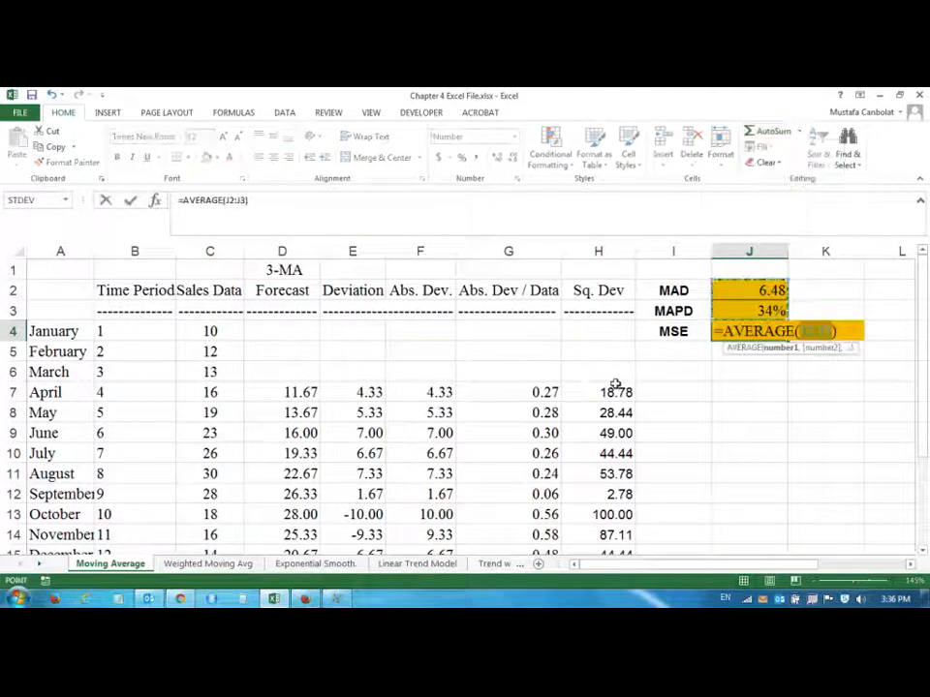
pyautogui.moveTo(616, 387); pyautogui.dragTo(605, 474)
pyautogui.press('Return')
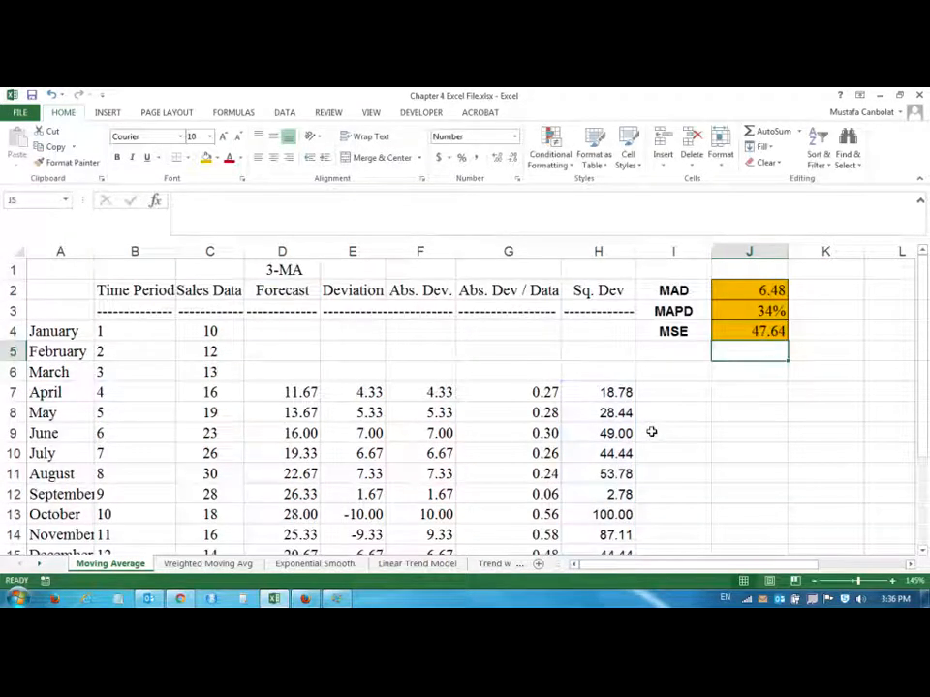
# Step: Review the MSE formula in J4 alongside the MAD and MAPD results and January's forecast in D16
pyautogui.click(743, 330)
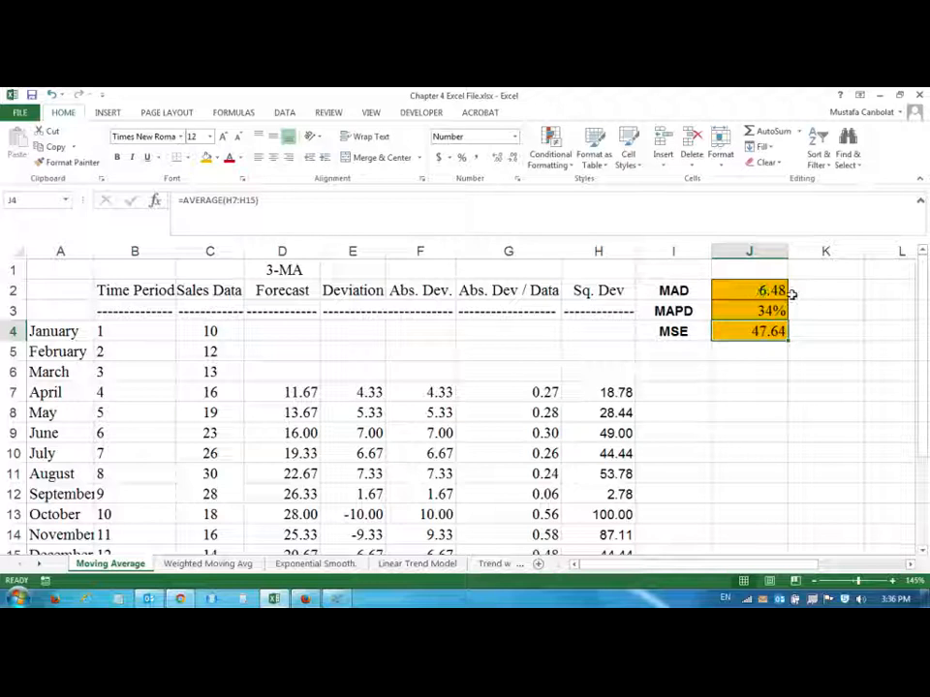
pyautogui.scroll(-2, 291, 368)
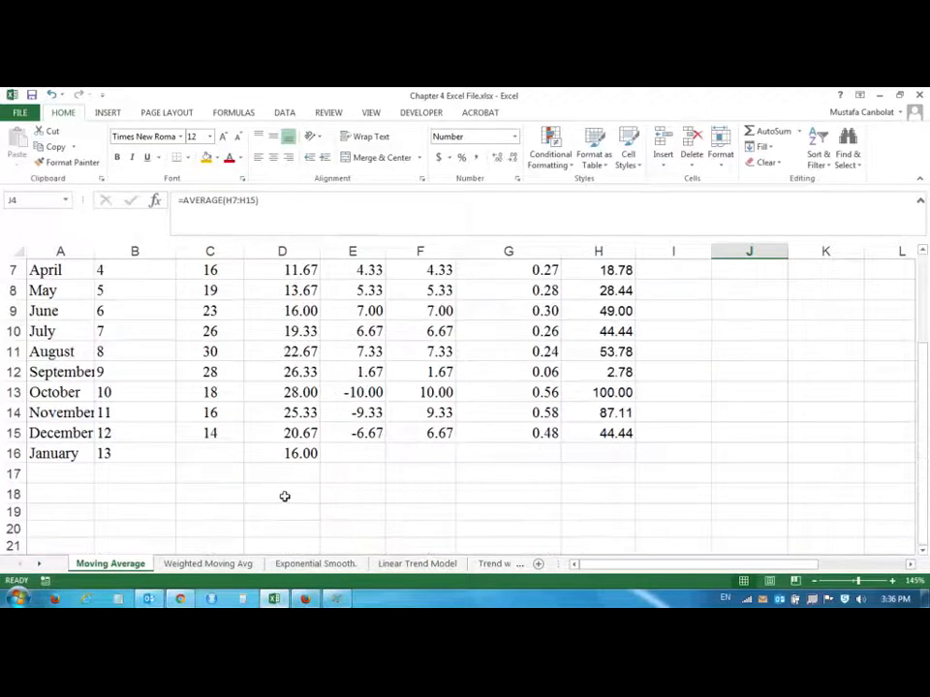
pyautogui.scroll(2, 329, 444)
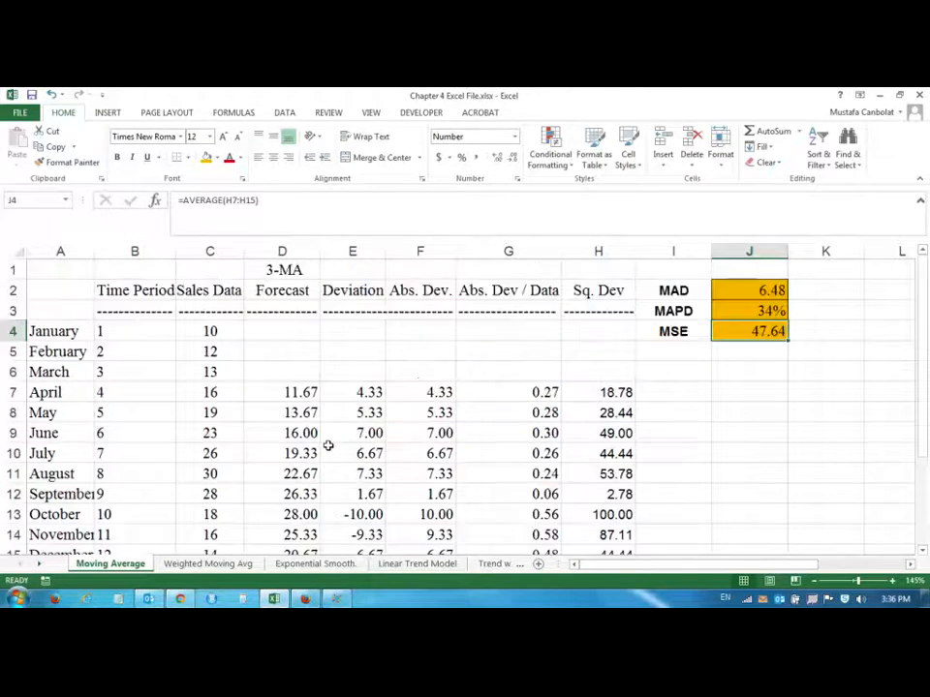
pyautogui.scroll(-3, 328, 444)
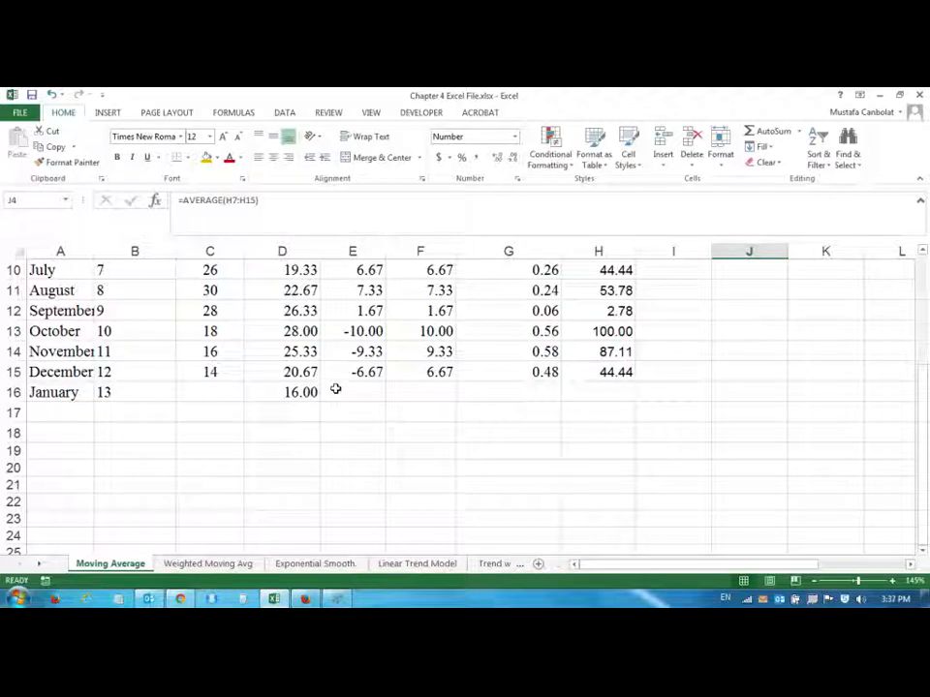
pyautogui.scroll(3, 335, 389)
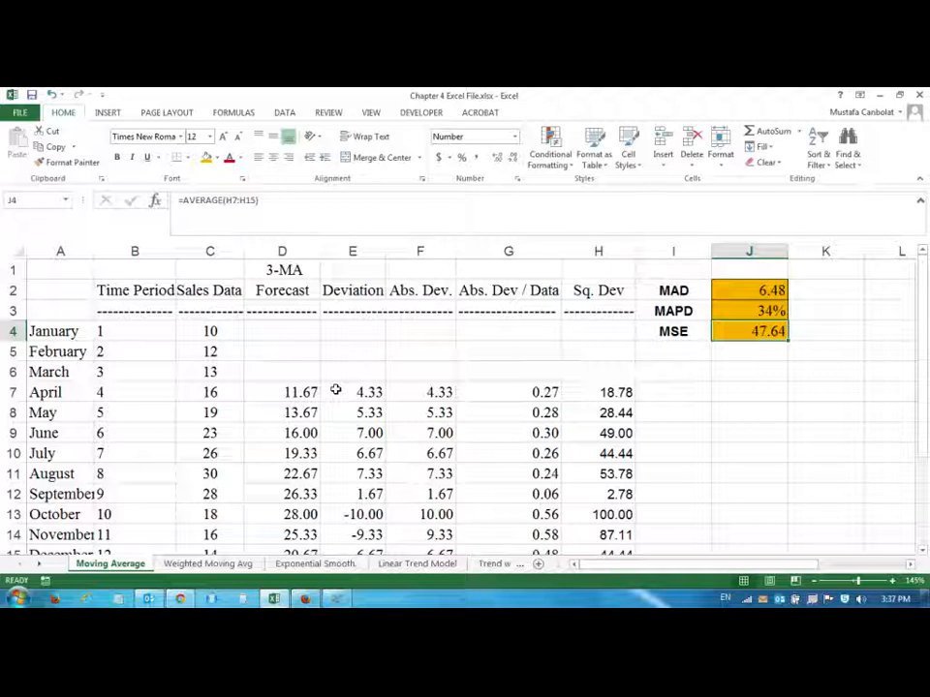
pyautogui.moveTo(346, 600)
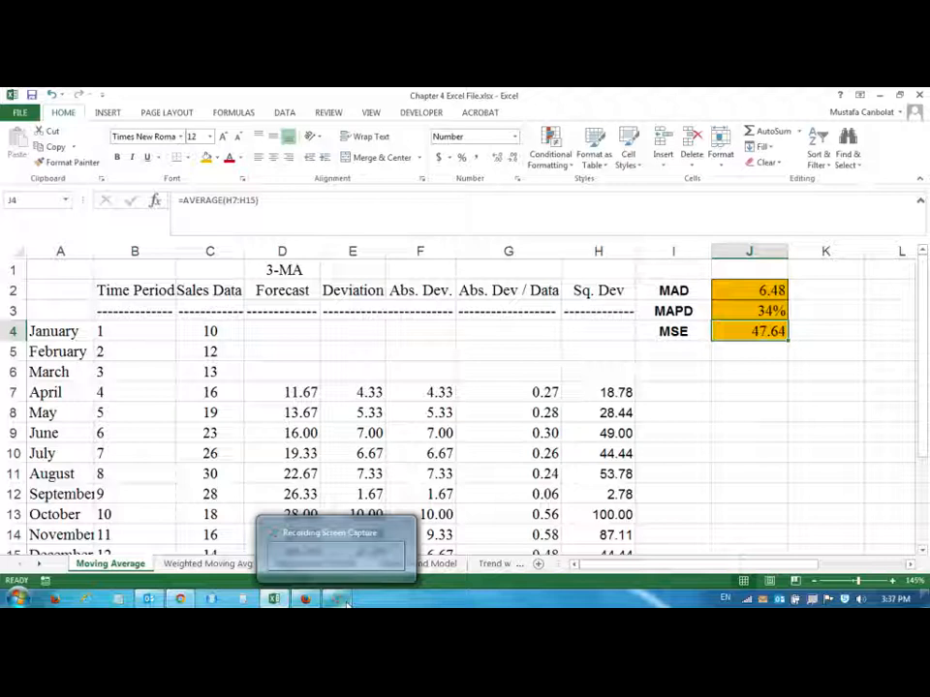
pyautogui.click(346, 601)
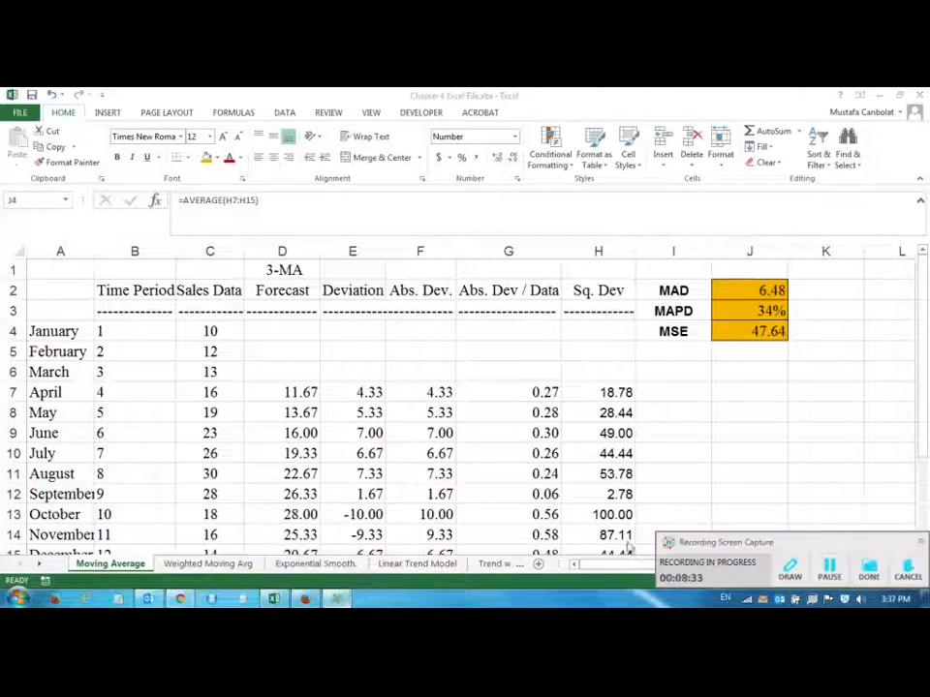